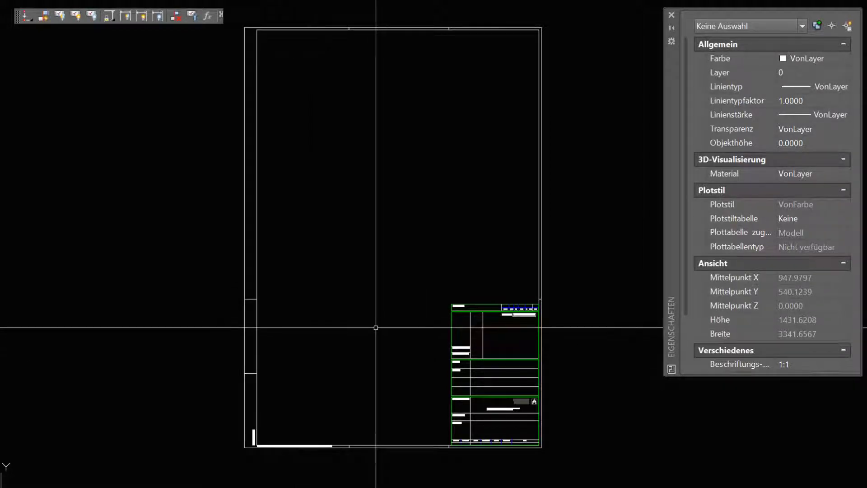
Start a BLOCK definition named Rand_Variabel with its base point at the frame's lower-left corner.
type("block")
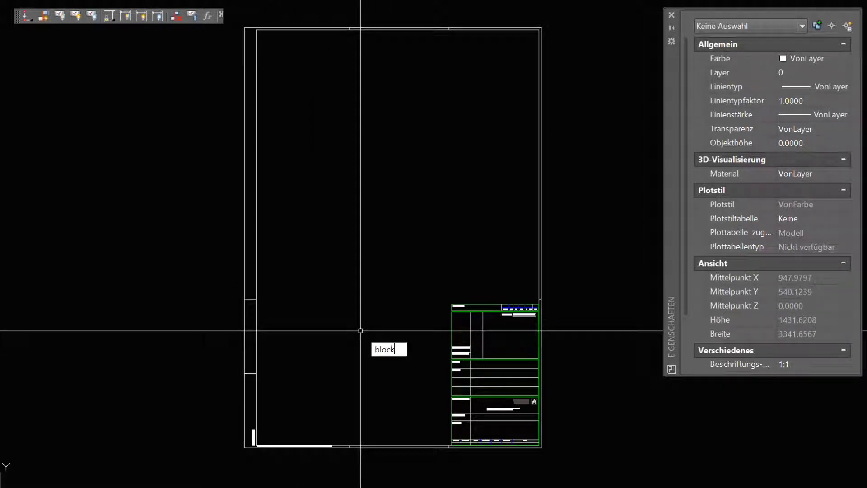
key("Return")
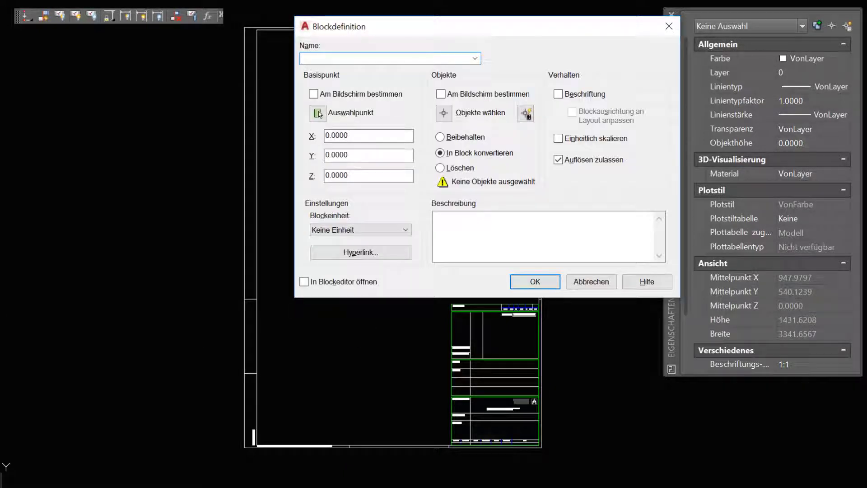
left_click(318, 114)
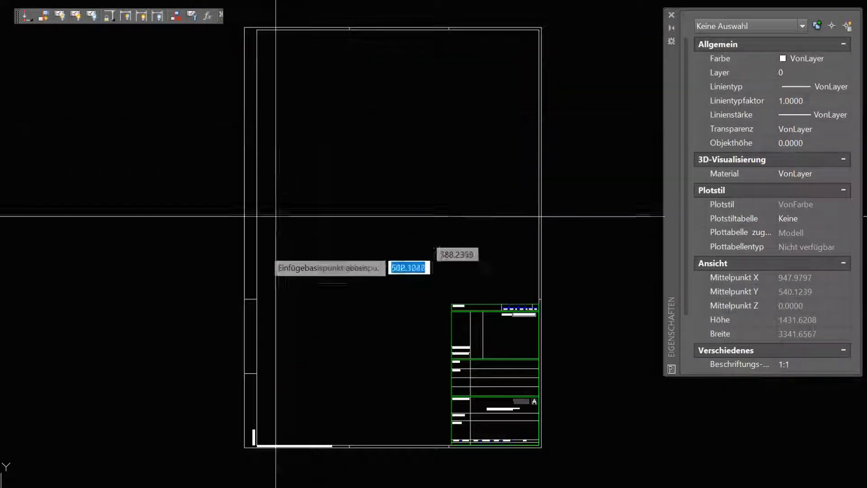
left_click(242, 446)
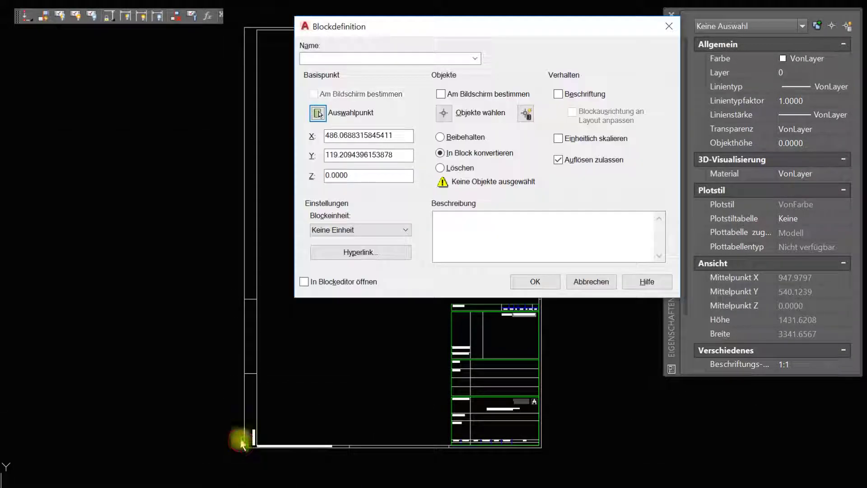
left_click(321, 58)
type("Rand_Vari")
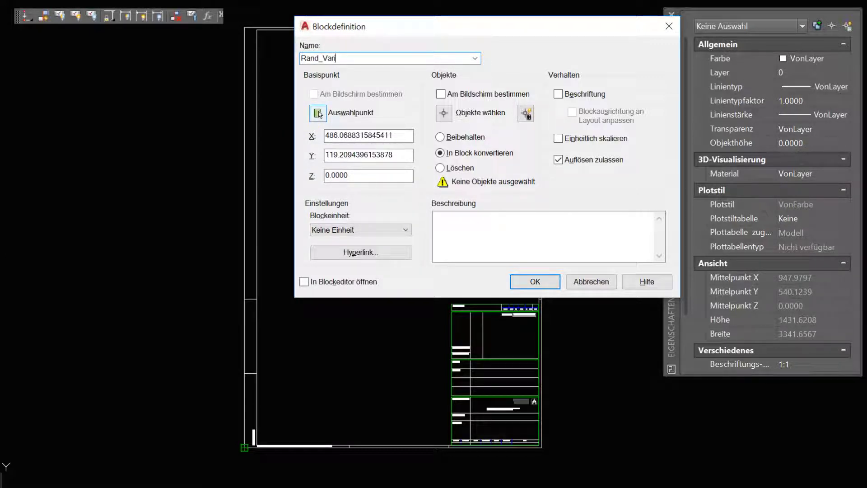
type("abel")
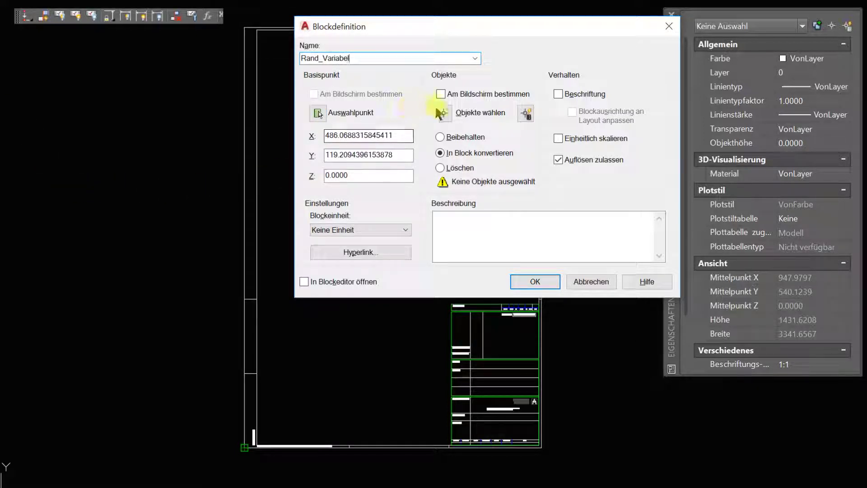
Select all 12 frame objects, keep the block explodable, and set it to open in the Block Editor.
left_click(445, 113)
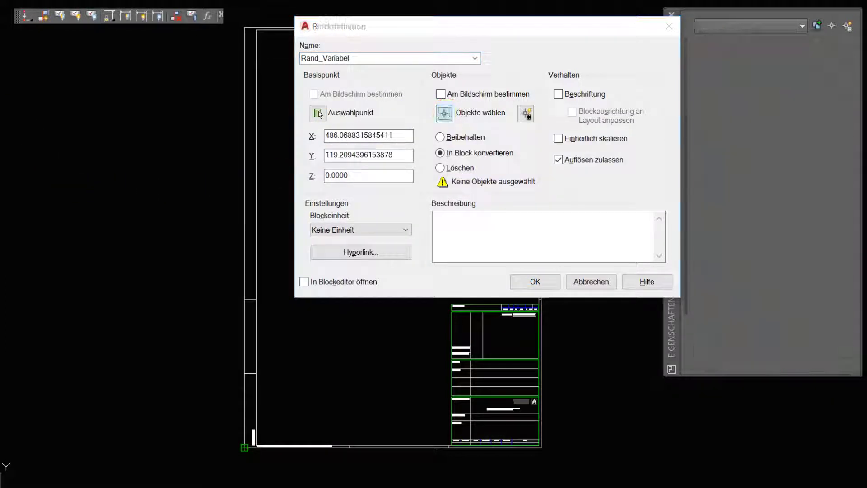
key("ctrl+a")
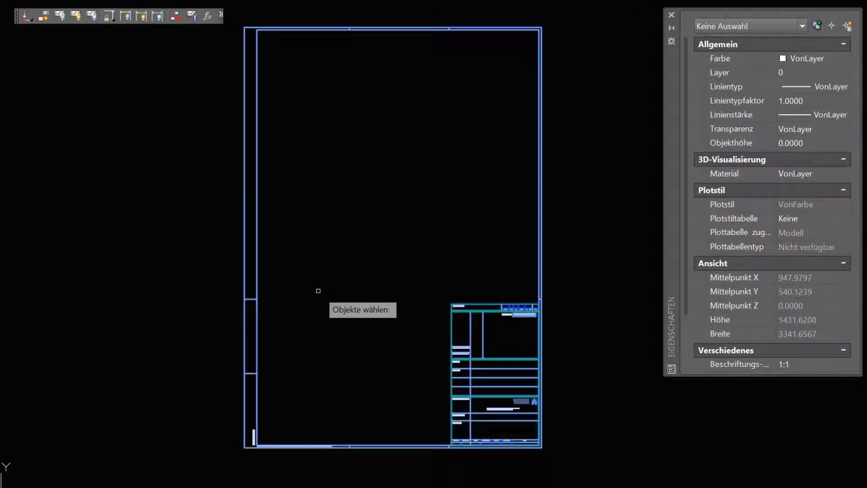
key("Return")
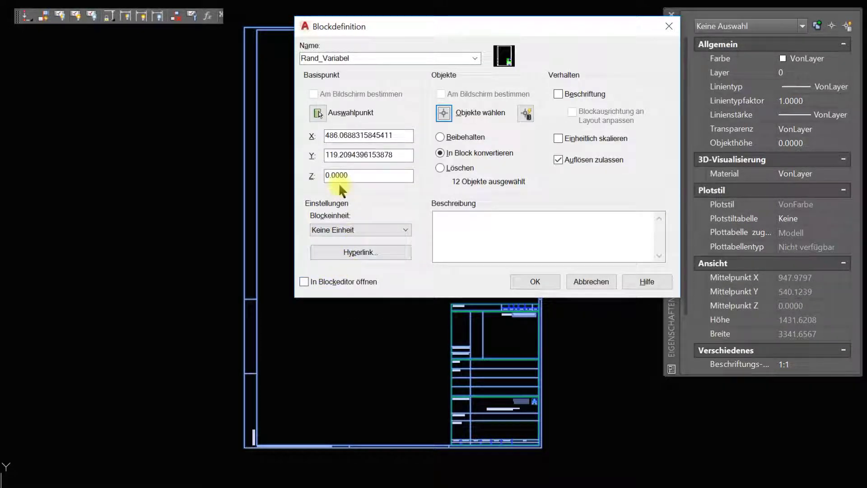
left_click(385, 63)
left_click(559, 159)
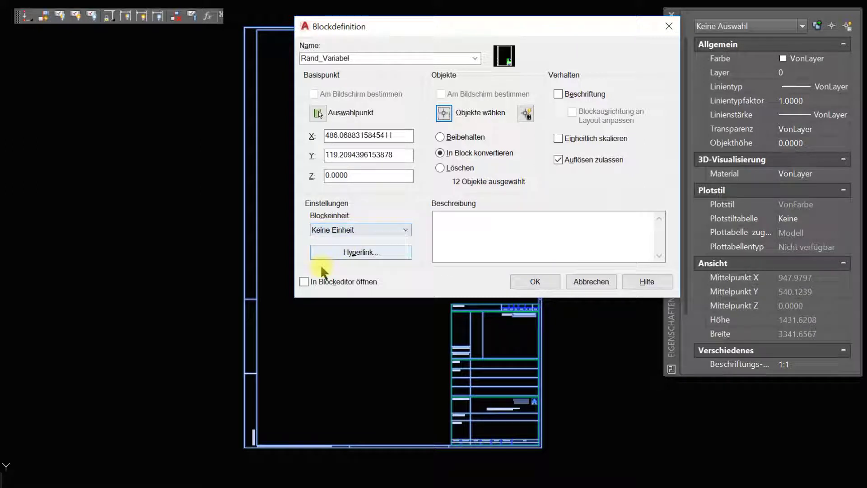
left_click(304, 282)
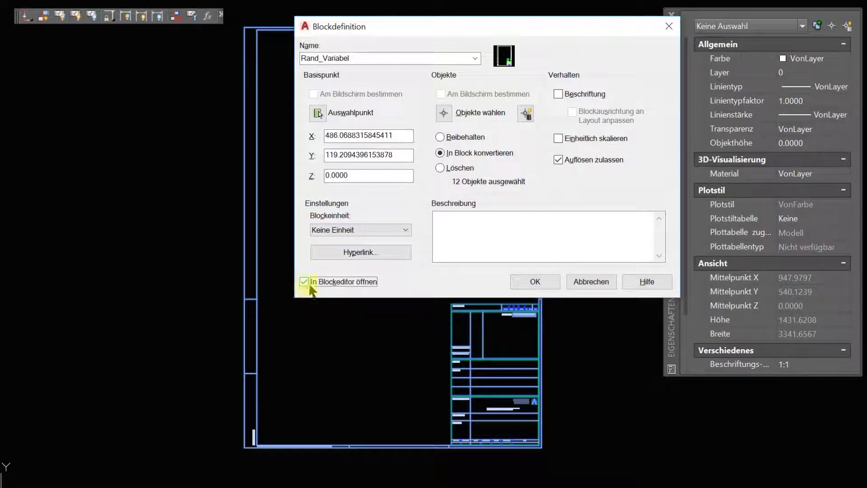
mouse_move(475, 153)
left_click(440, 168)
Create the block and fix the frame's lower-left corner in the Block Editor.
left_click(521, 282)
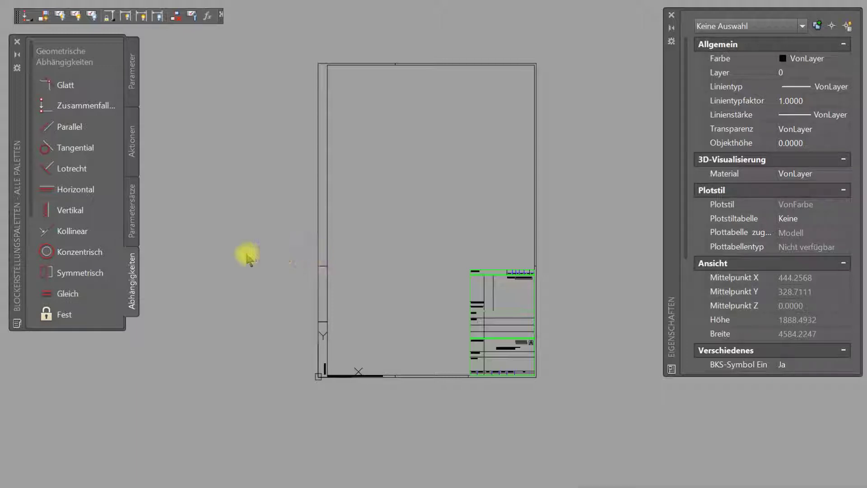
left_click(55, 315)
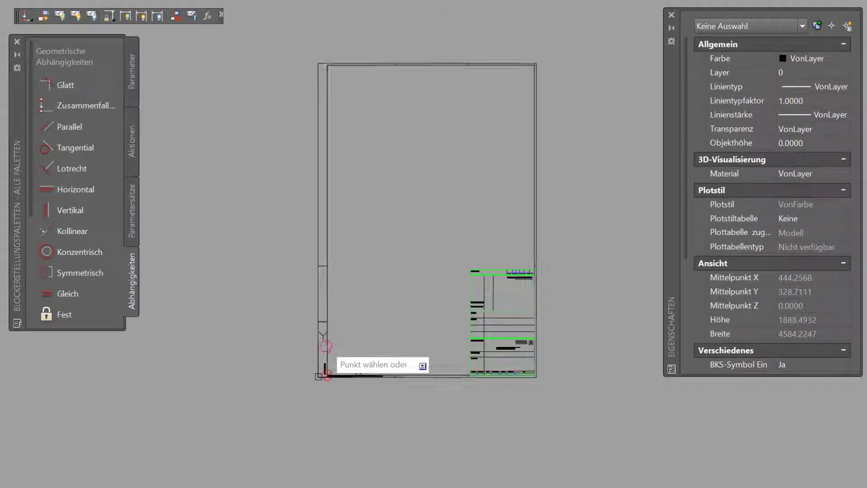
left_click(326, 374)
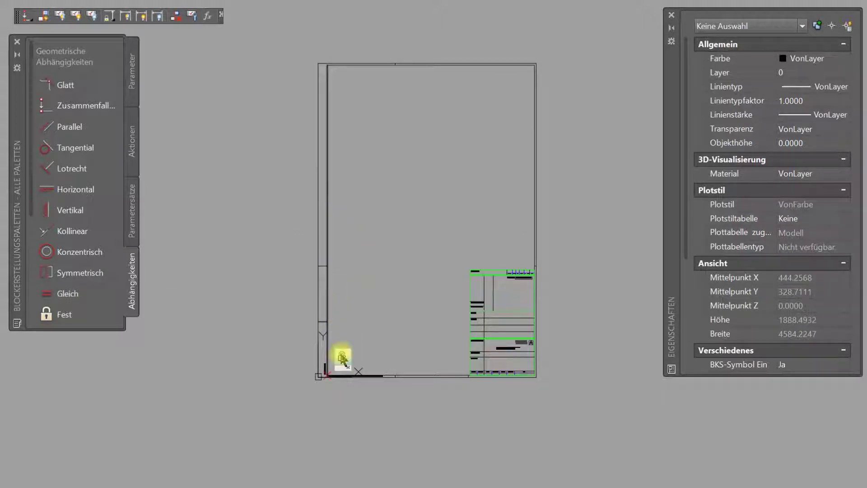
Constrain the bottom frame line horizontal and the two left frame lines vertical.
left_click(66, 190)
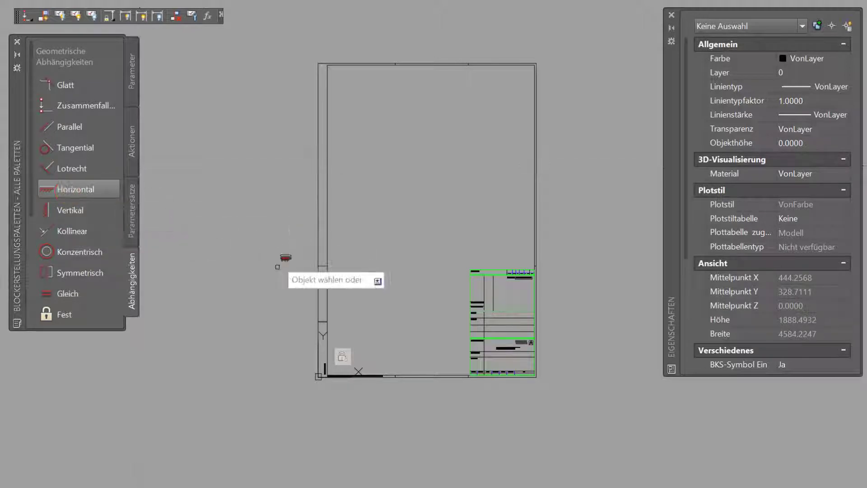
left_click(415, 377)
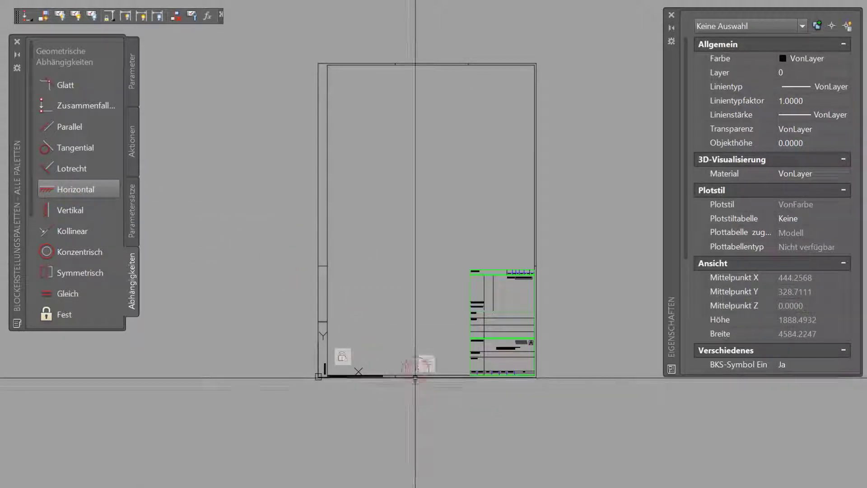
left_click(70, 199)
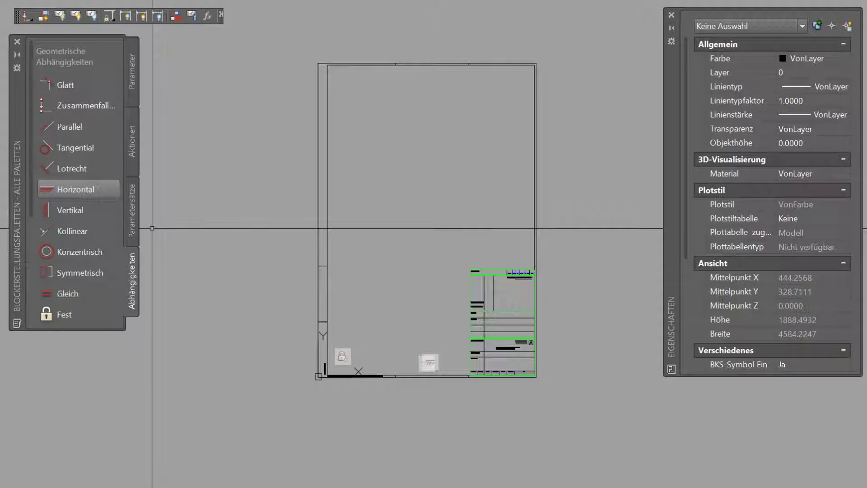
left_click(72, 210)
left_click(319, 207)
left_click(73, 210)
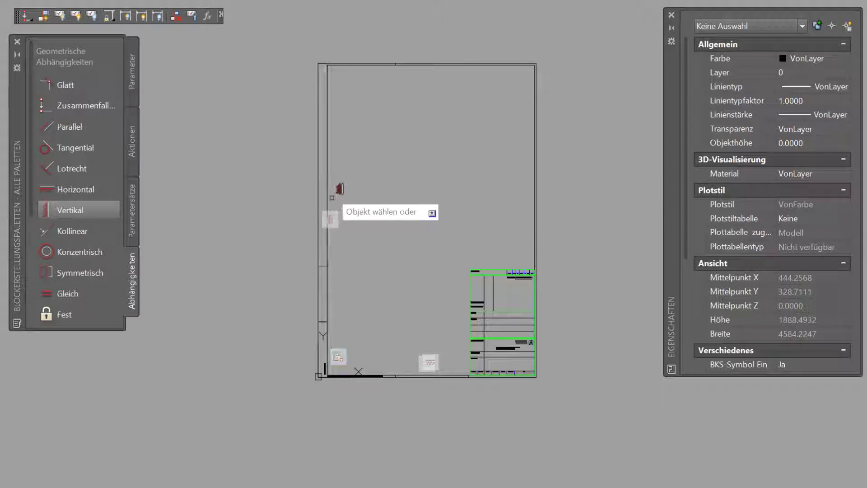
left_click(328, 199)
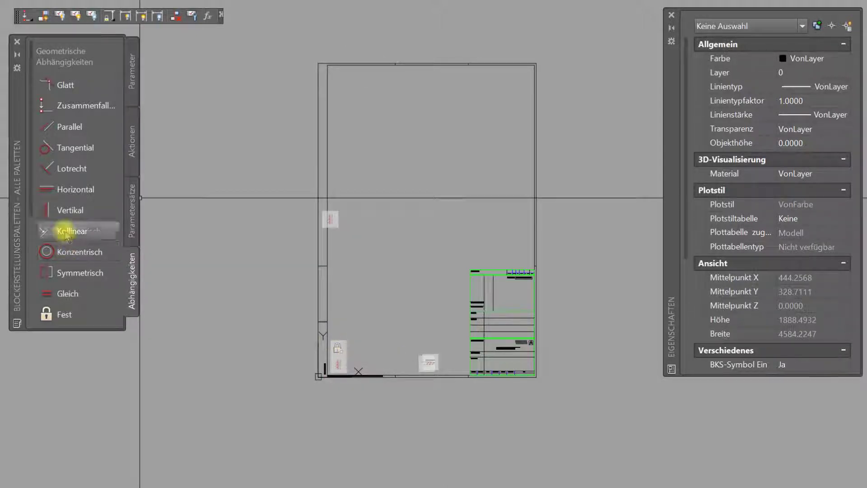
left_click(62, 128)
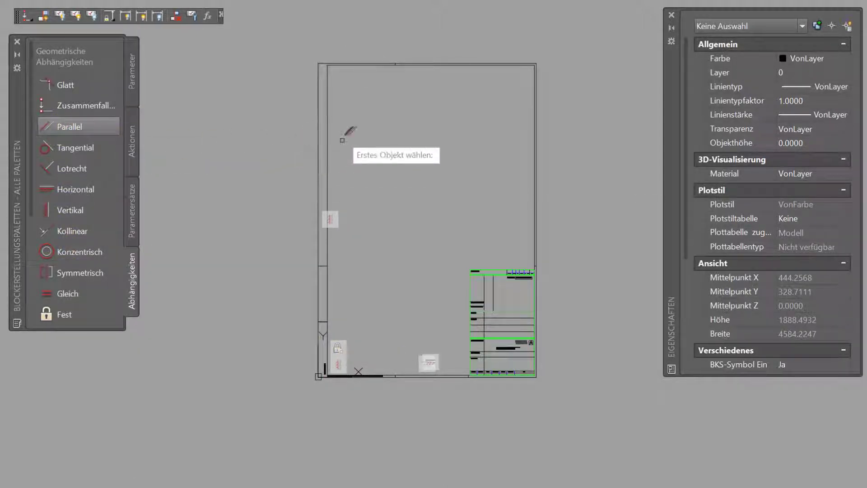
Make the two right border lines parallel to the corresponding left border lines.
left_click(320, 145)
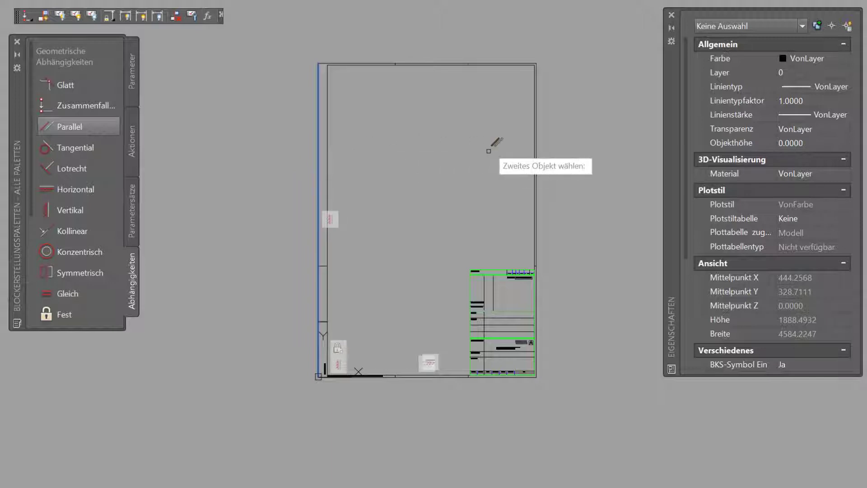
left_click(538, 143)
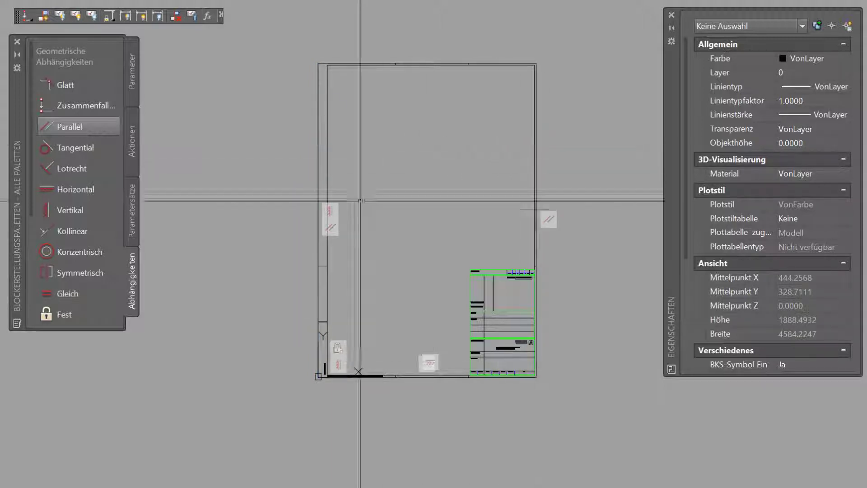
left_click(82, 131)
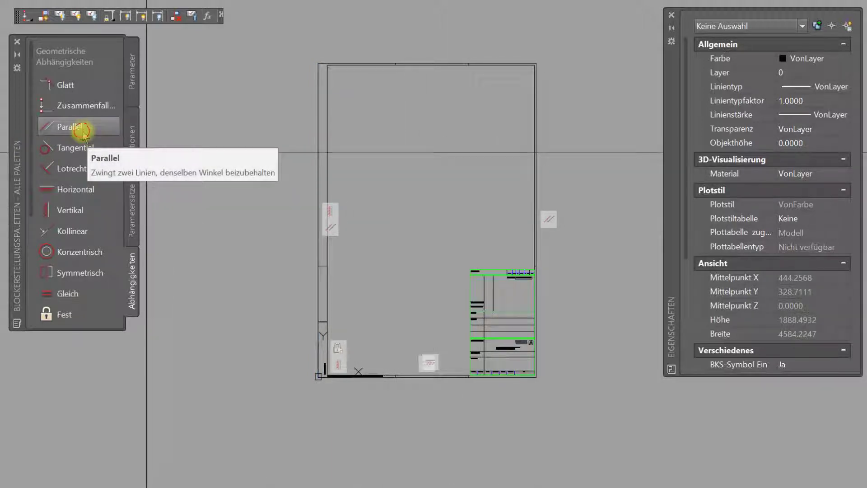
left_click(326, 174)
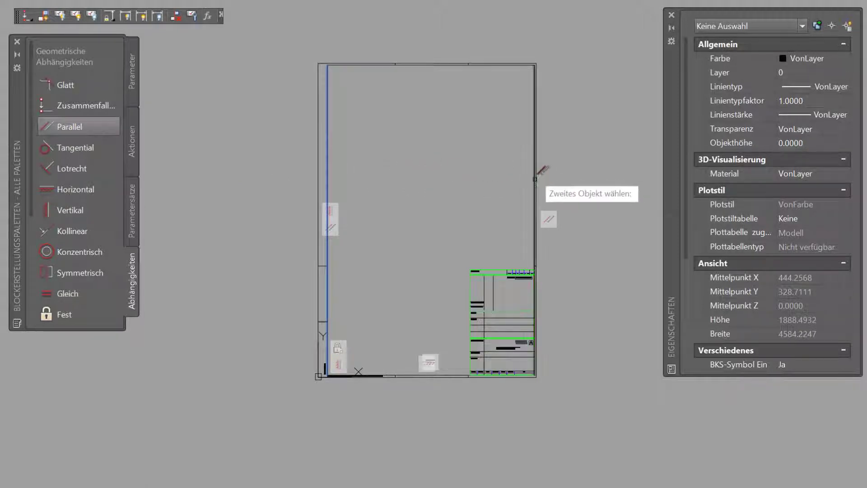
left_click(535, 179)
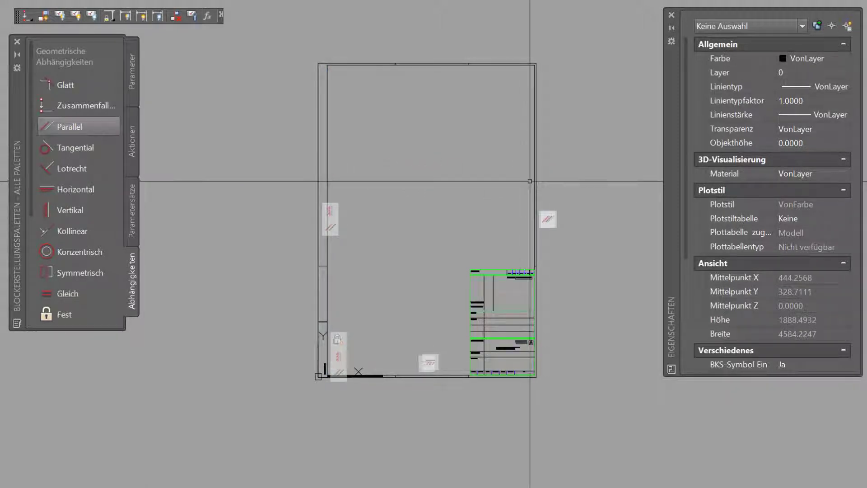
scroll(356, 265, "up", 5)
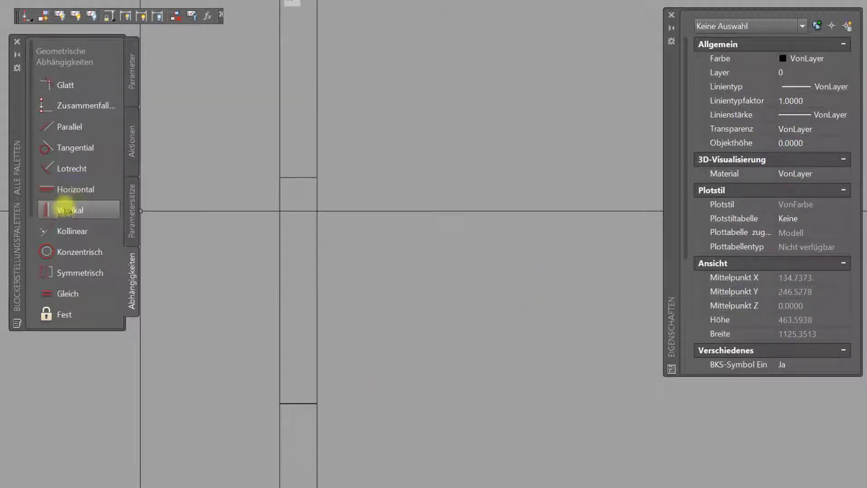
Constrain the frame's top and bottom lines horizontal.
left_click(66, 195)
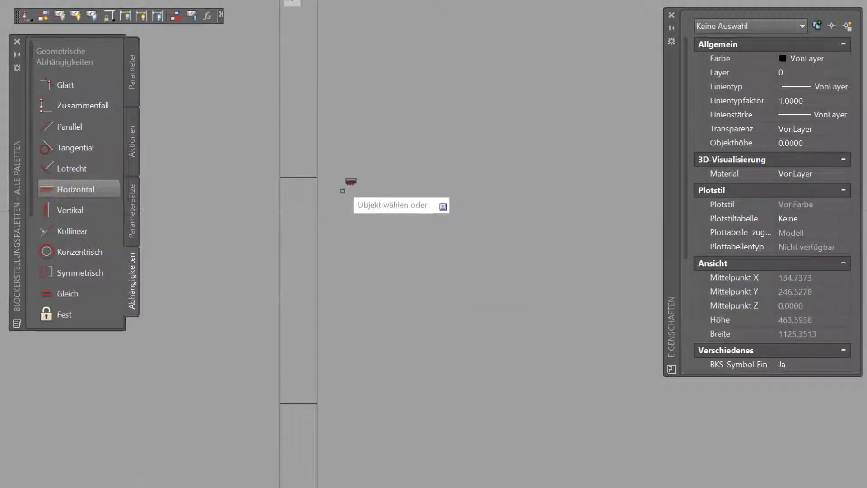
left_click(296, 177)
left_click(41, 188)
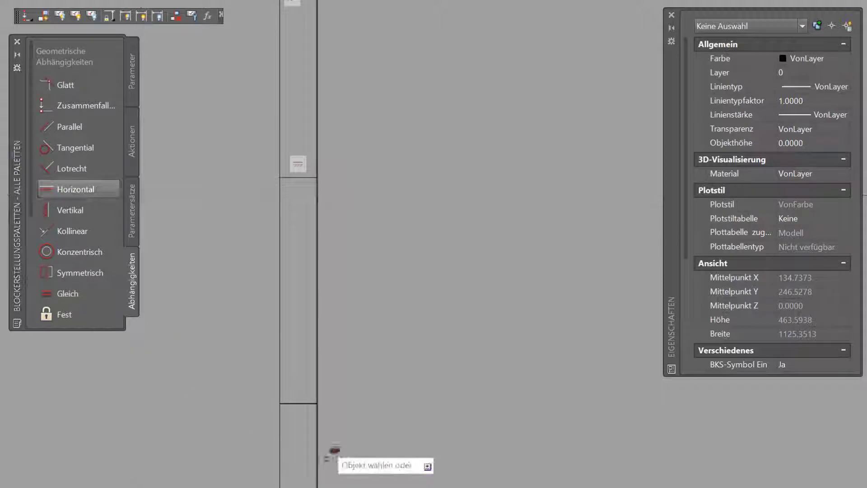
left_click(291, 401)
scroll(481, 287, "down", 5)
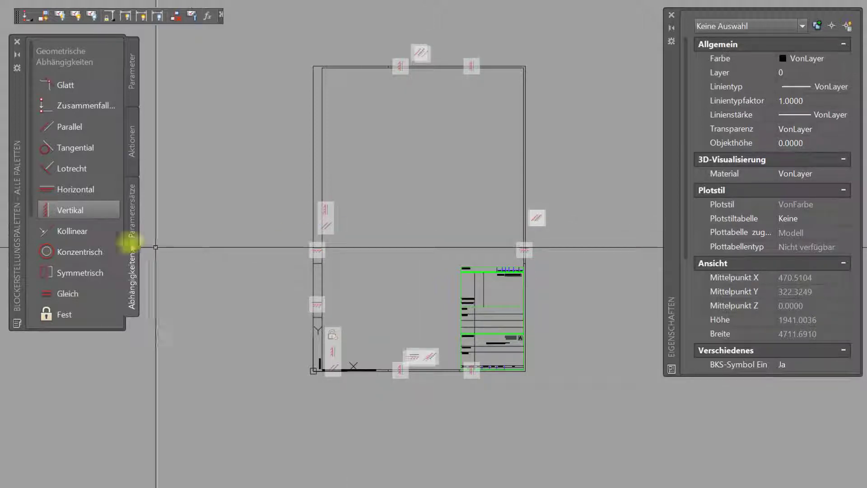
scroll(72, 244, "down", 3)
scroll(72, 244, "down", 3)
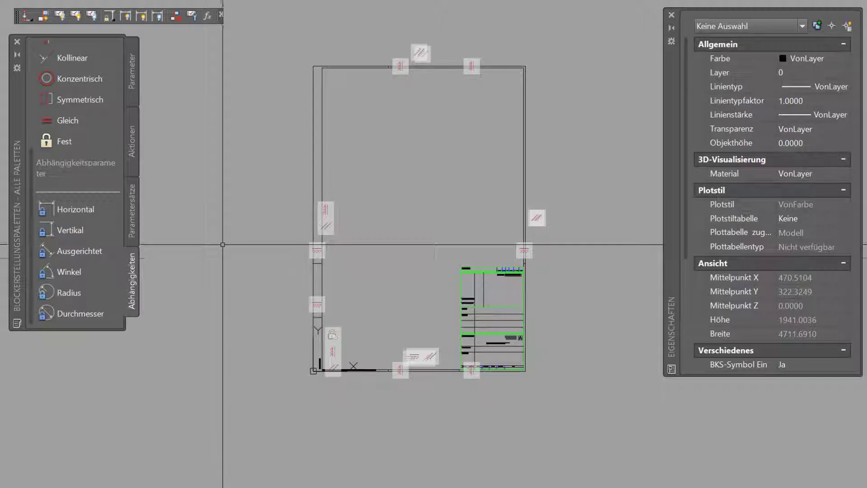
Add a horizontal distance constraint across the frame's full width, placed above the frame.
scroll(387, 266, "up", 2)
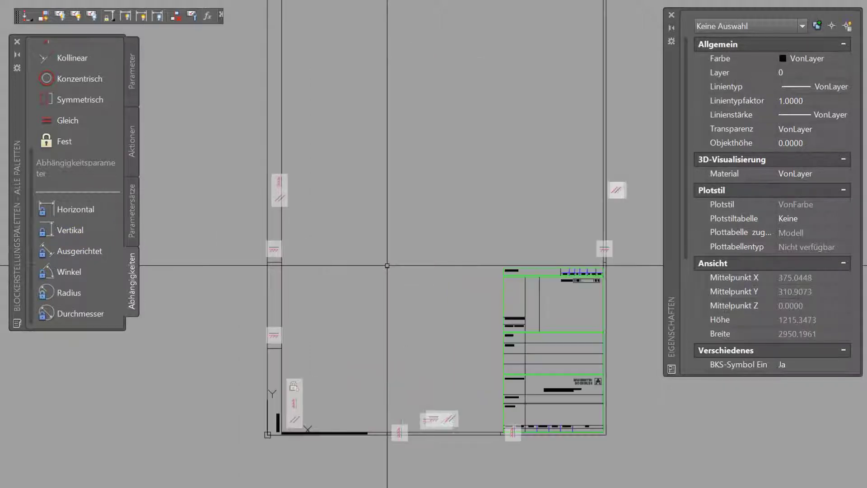
left_click(66, 208)
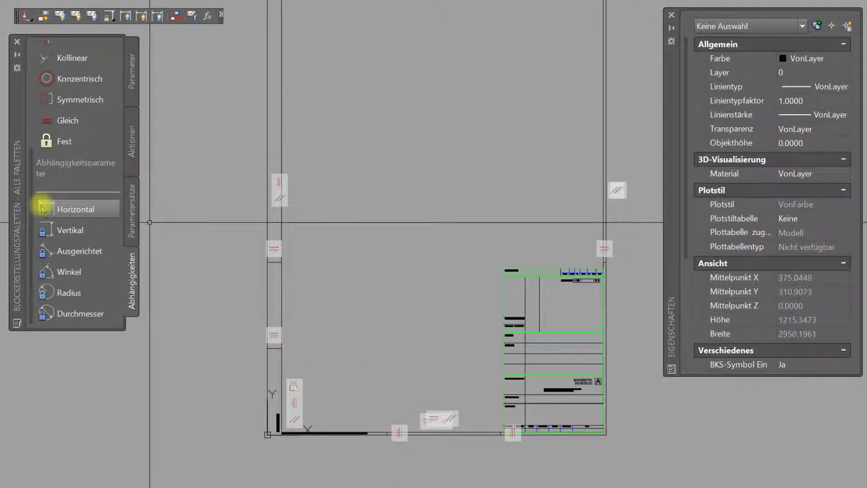
left_click(68, 211)
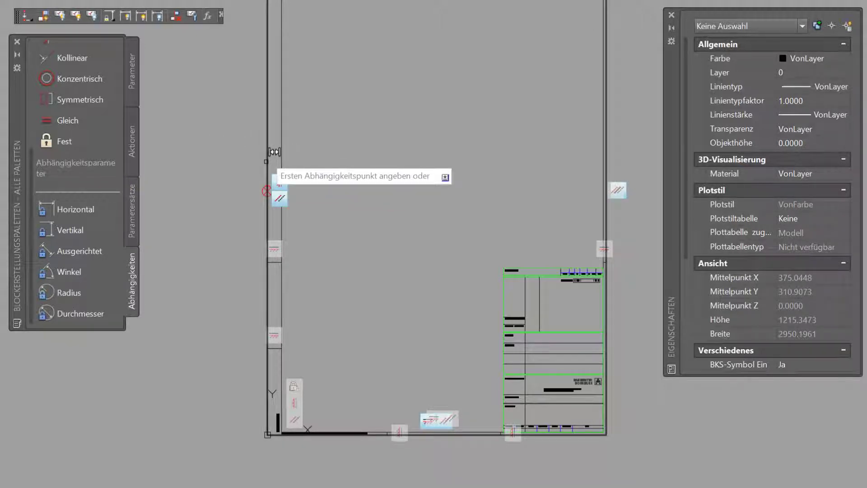
left_click(266, 161)
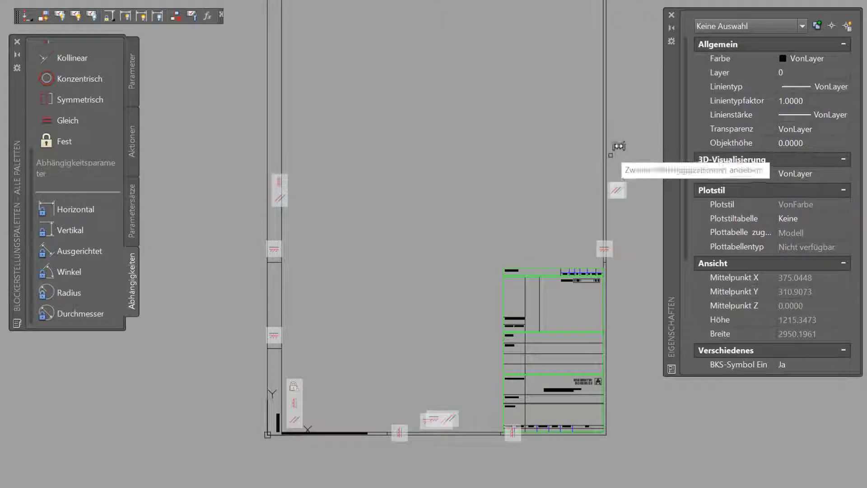
left_click(605, 191)
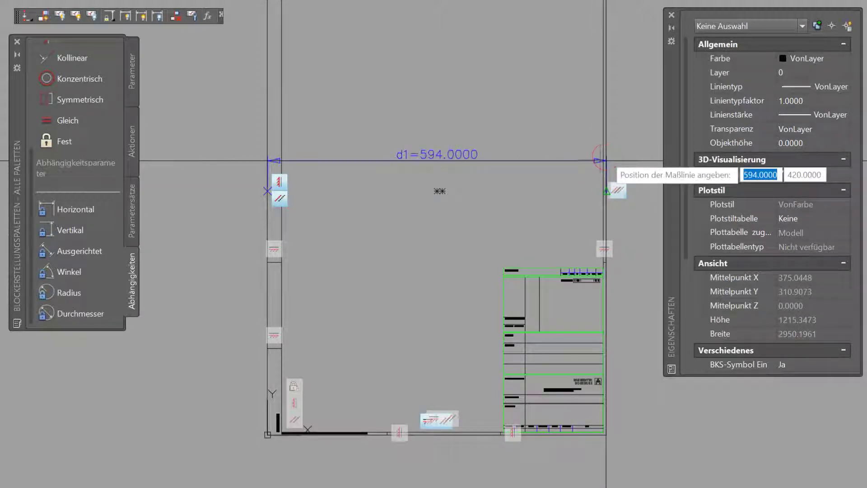
left_click(442, 144)
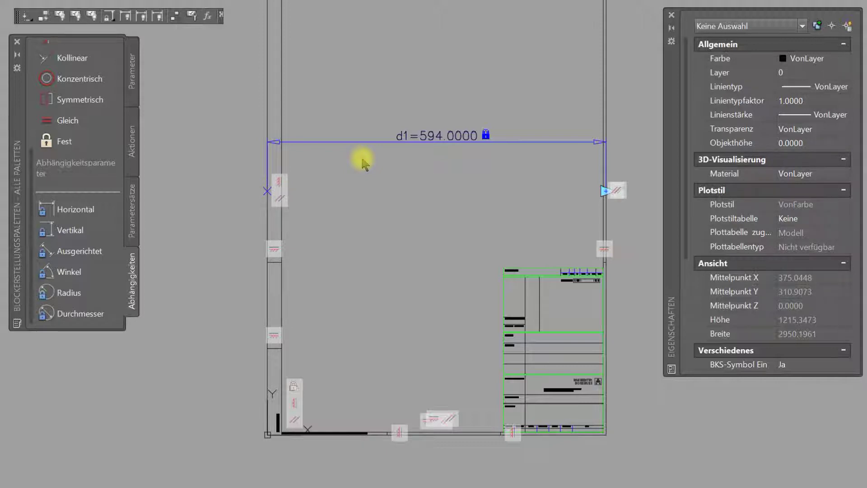
Rename the width constraint from d1 to Br and begin a vertical distance from the frame's bottom.
double_click(404, 132)
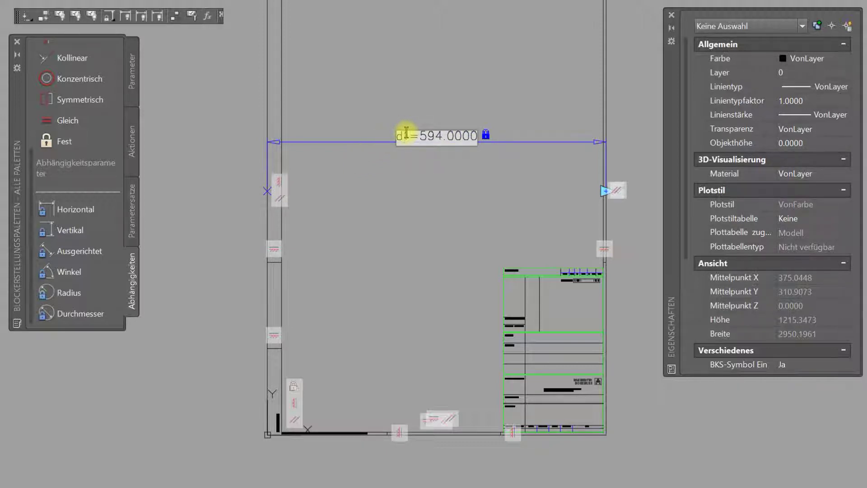
left_click_drag(408, 134, 376, 145)
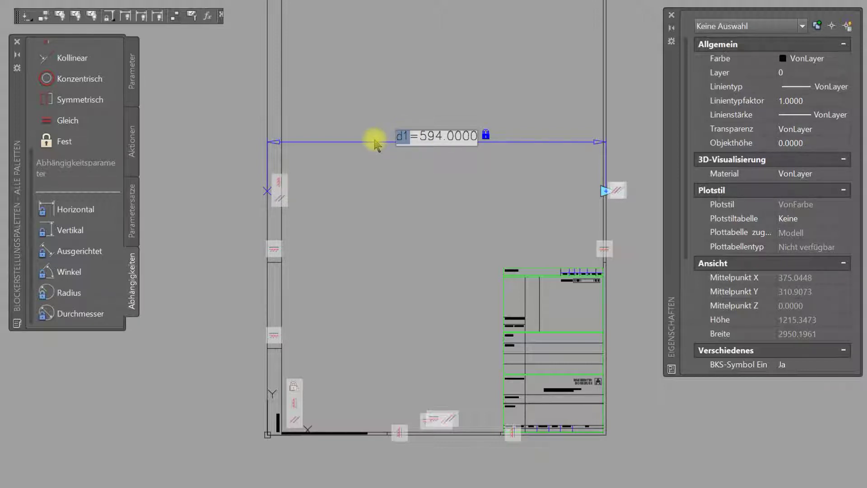
type("B1")
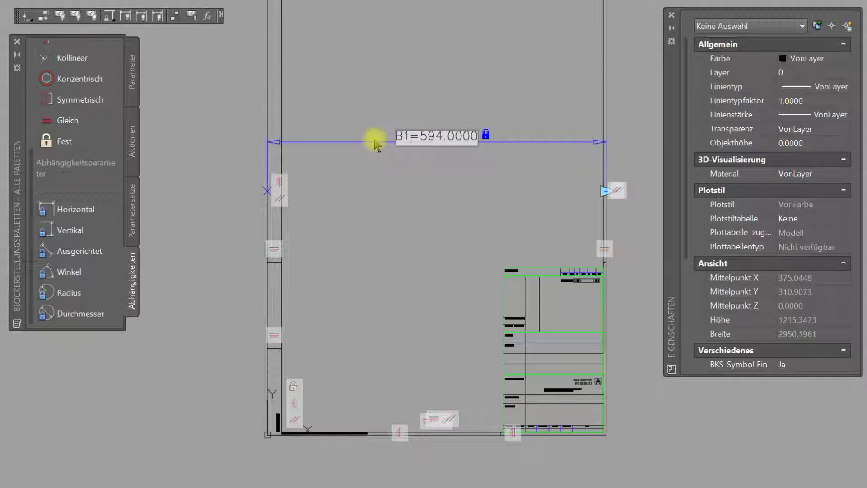
key("BackSpace")
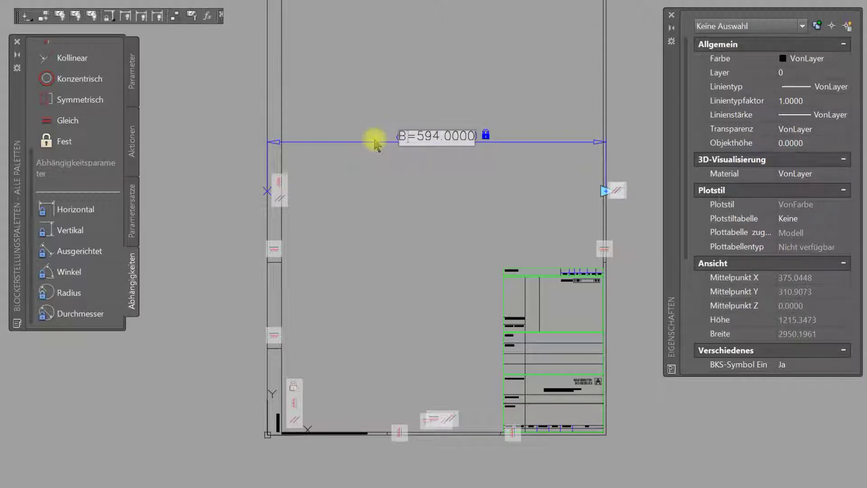
type("r")
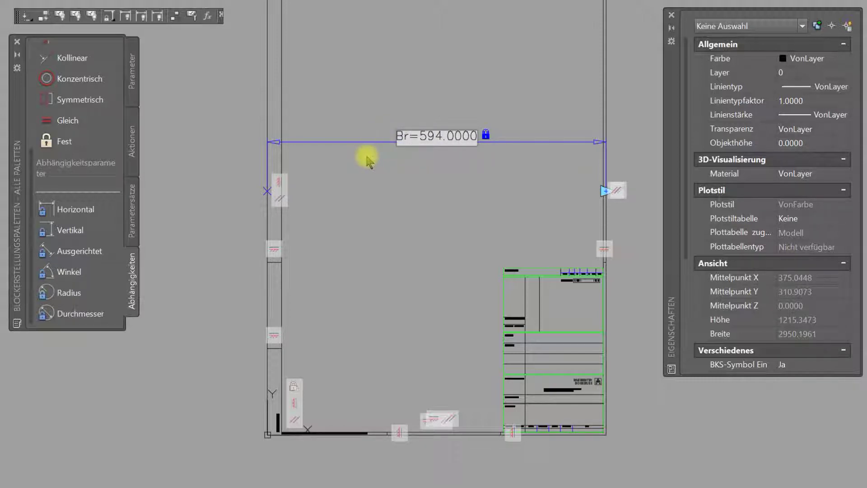
key("Return")
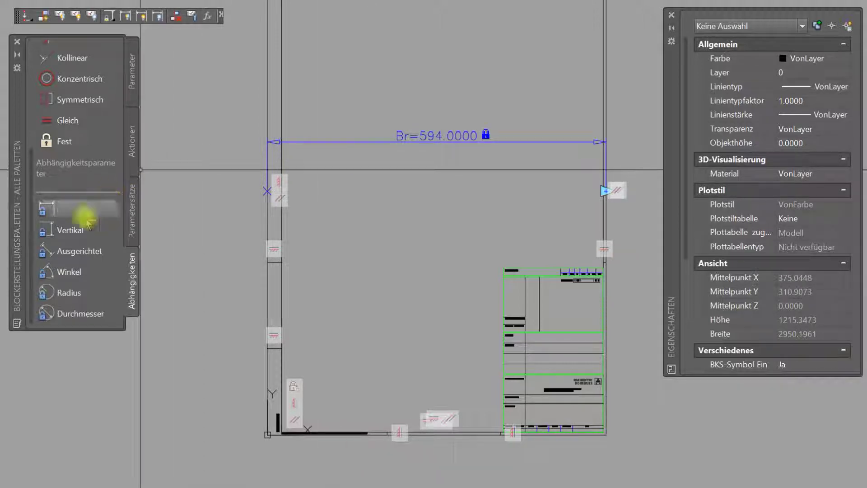
left_click(64, 231)
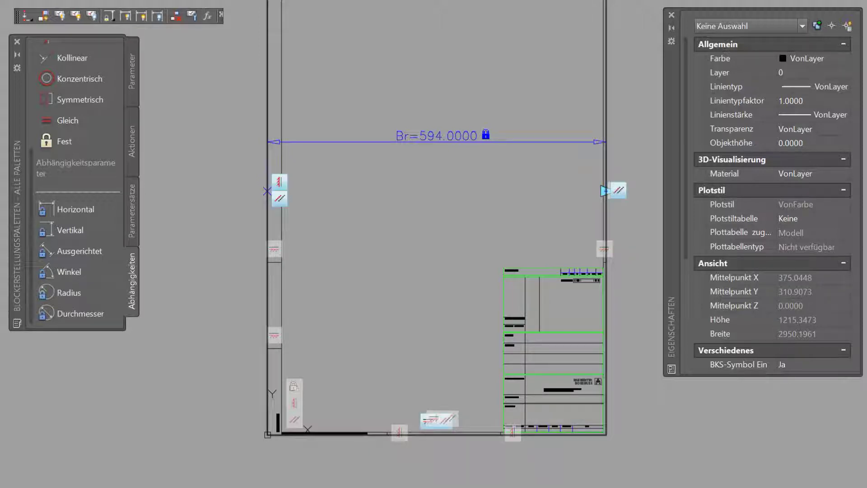
left_click(437, 434)
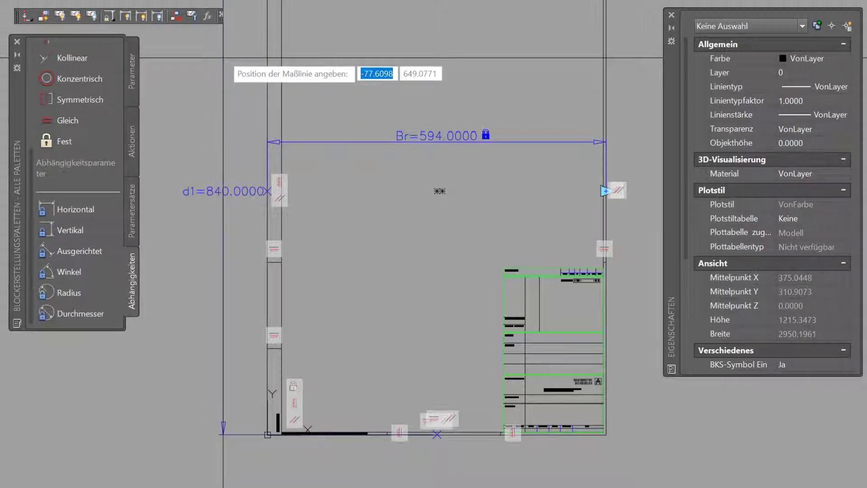
Place the 840 height constraint left of the frame and rename it Hoe.
left_click(222, 58)
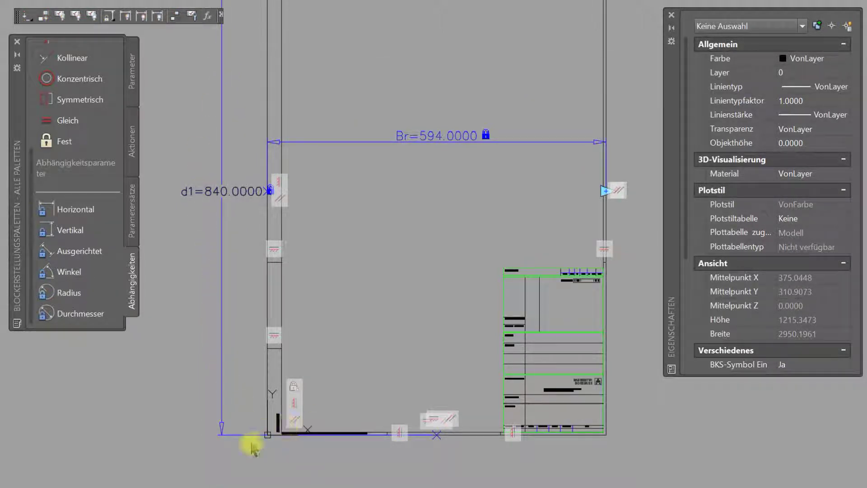
double_click(192, 195)
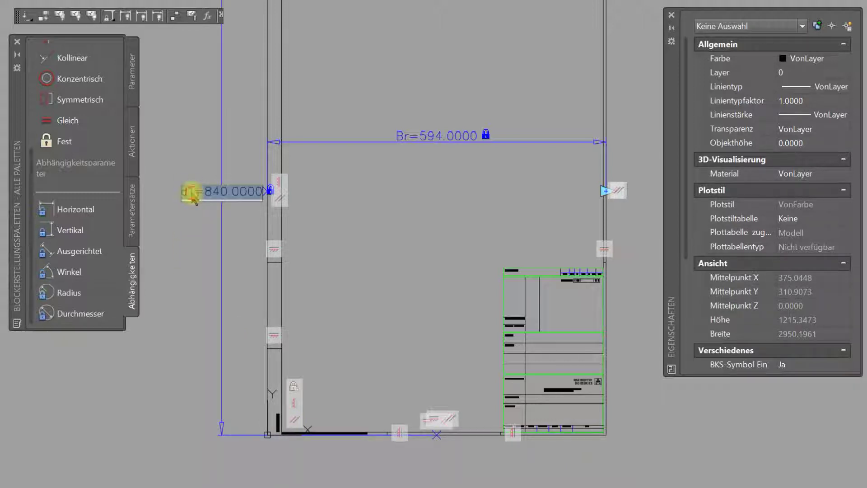
left_click(192, 192)
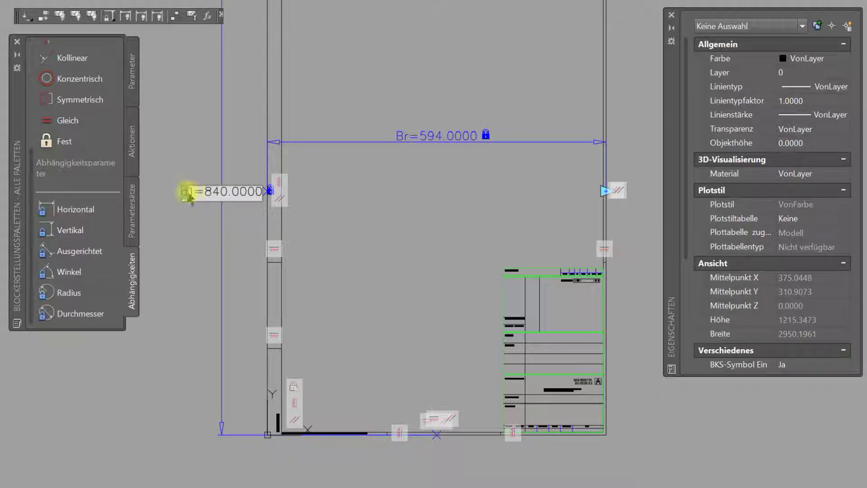
left_click_drag(190, 198, 176, 213)
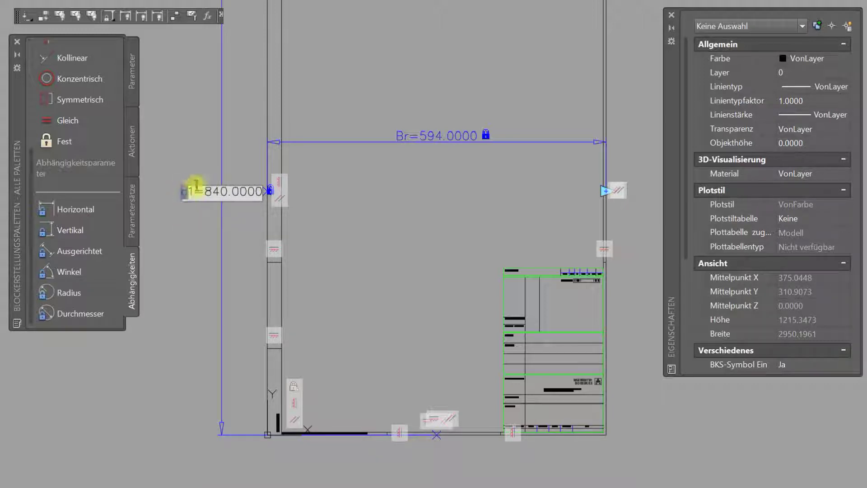
left_click_drag(194, 186, 175, 195)
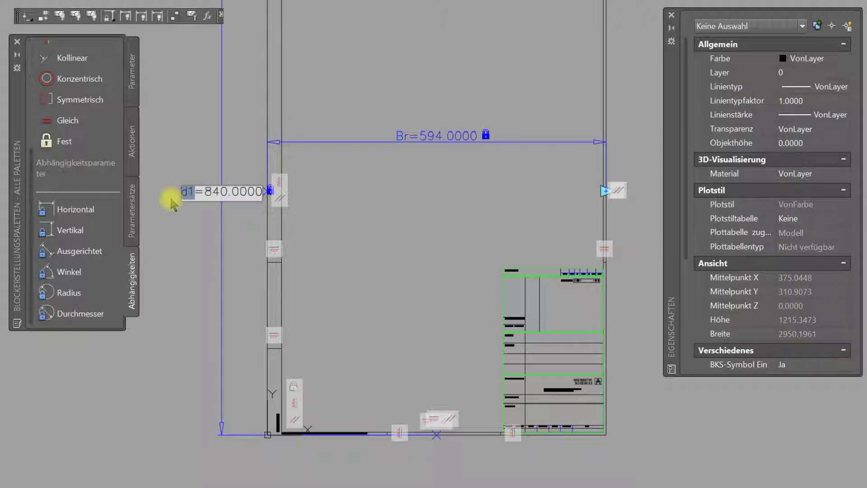
type("Hoe")
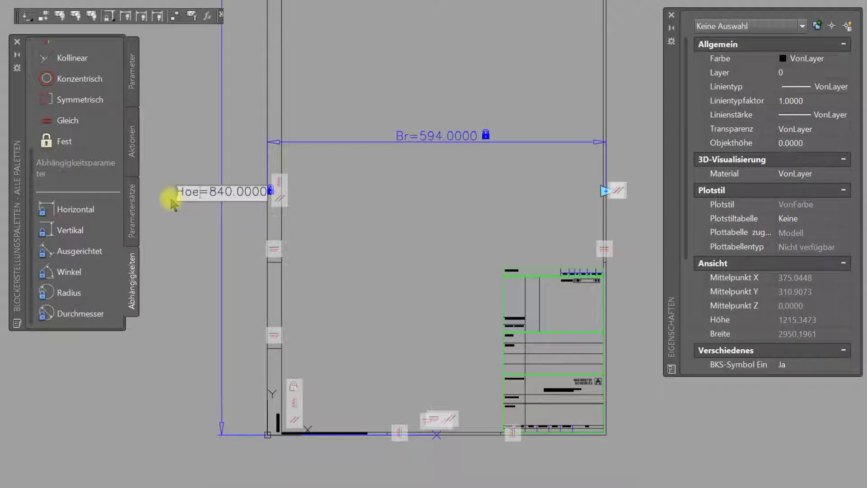
left_click(164, 219)
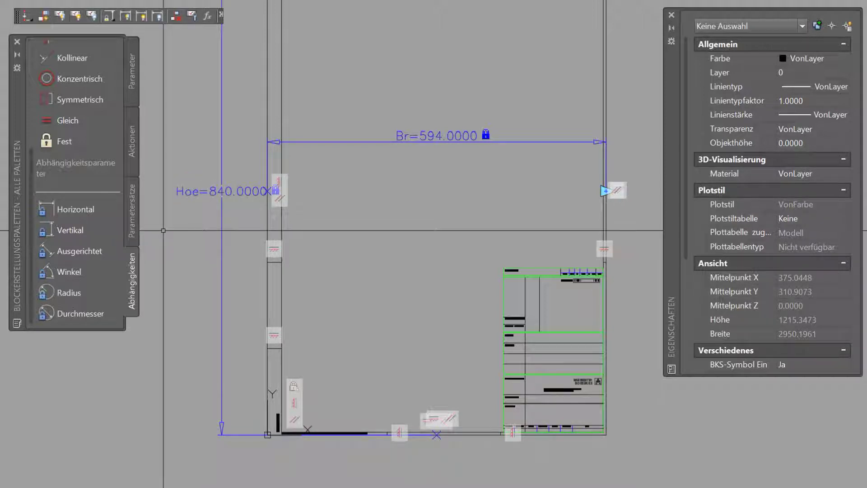
scroll(163, 231, "down", 2)
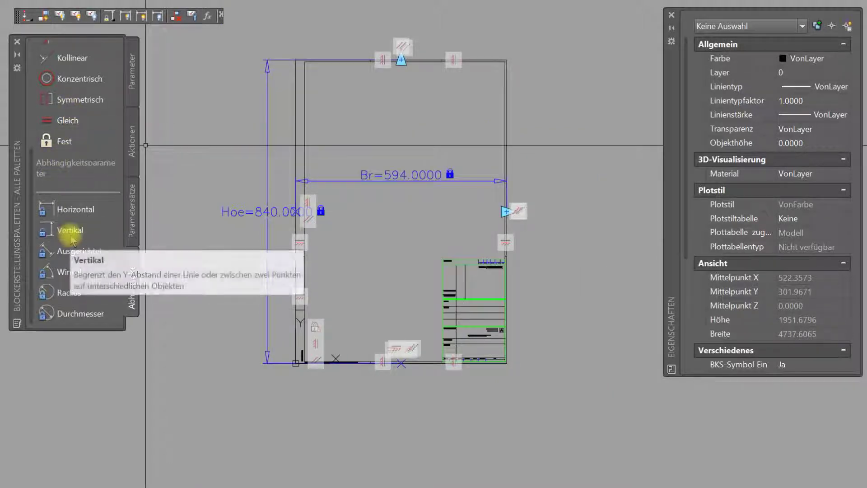
Add a 589 horizontal distance constraint from the frame's left side to the inner right edge.
left_click(73, 215)
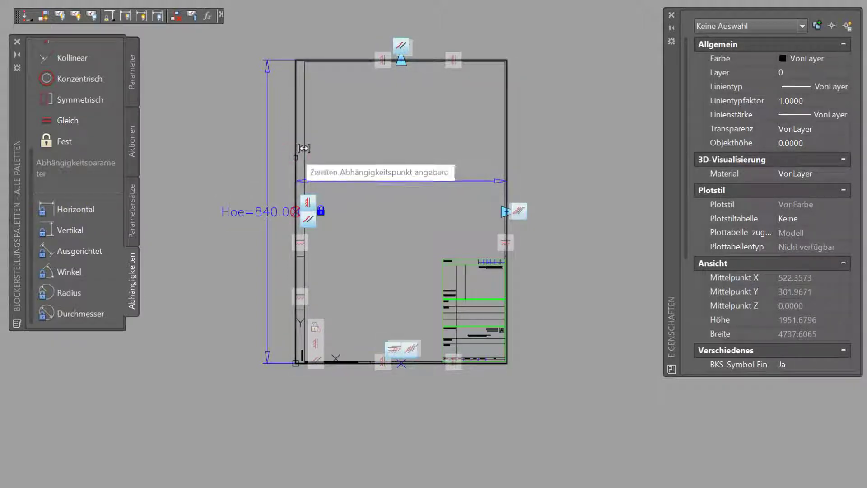
left_click(302, 147)
scroll(511, 205, "up", 4)
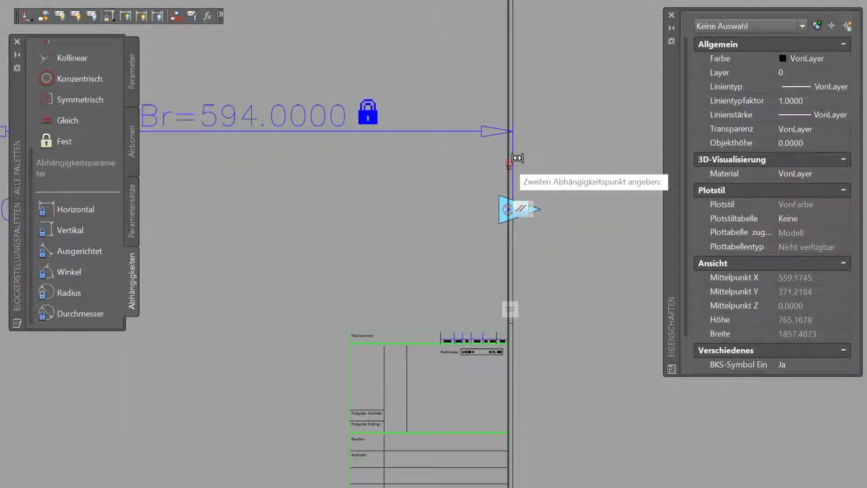
left_click(511, 167)
scroll(511, 189, "down", 2)
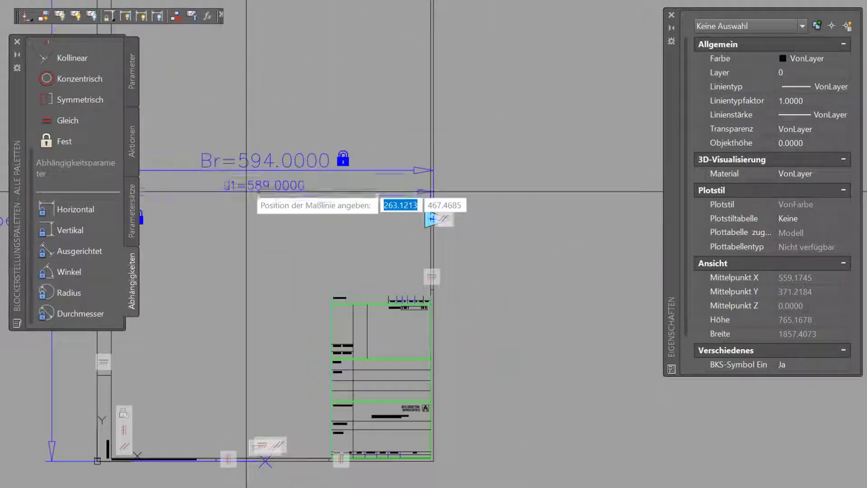
left_click(252, 130)
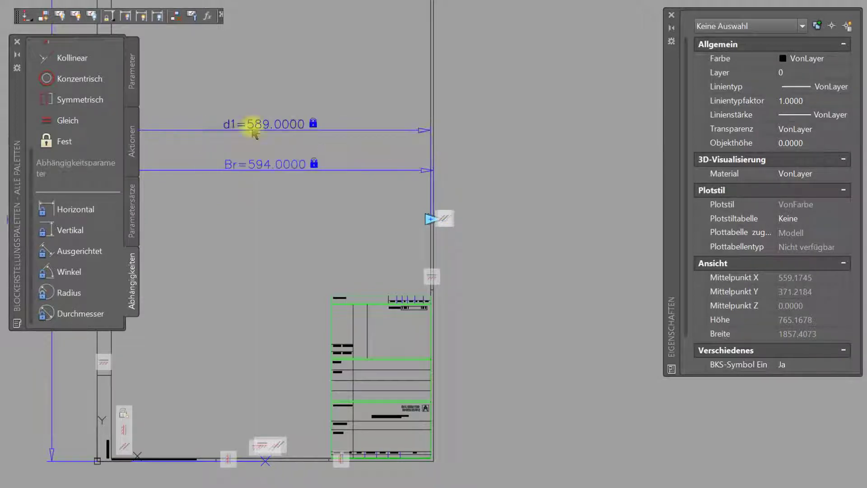
scroll(252, 126, "down", 4)
middle_click_drag(281, 128, 381, 129)
scroll(334, 129, "up", 2)
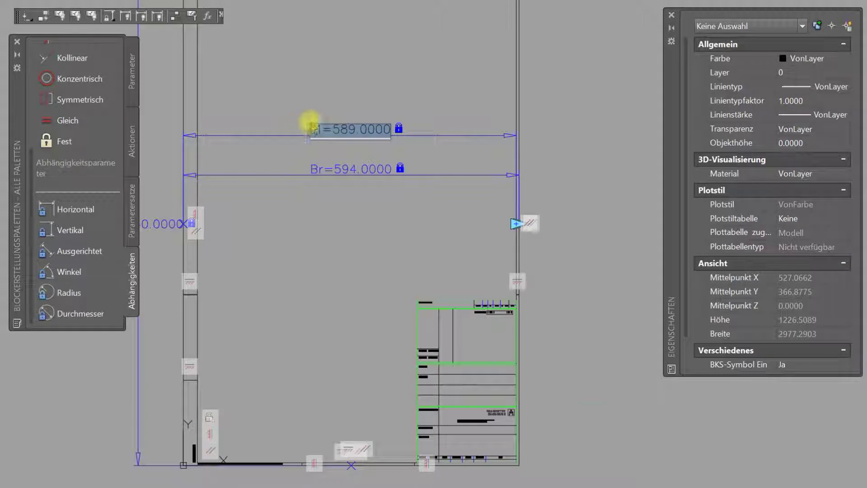
scroll(307, 129, "up", 2)
Replace the d1 value 589 with the expression Br-5.
left_click(337, 132)
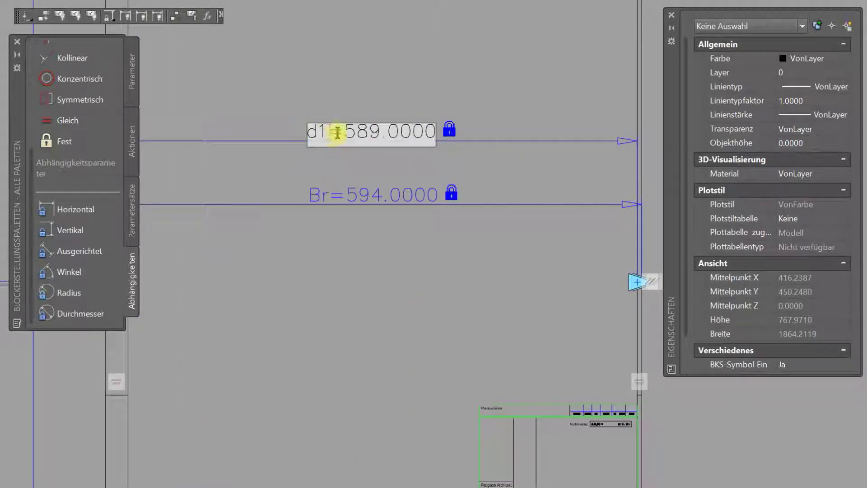
left_click_drag(348, 132, 433, 131)
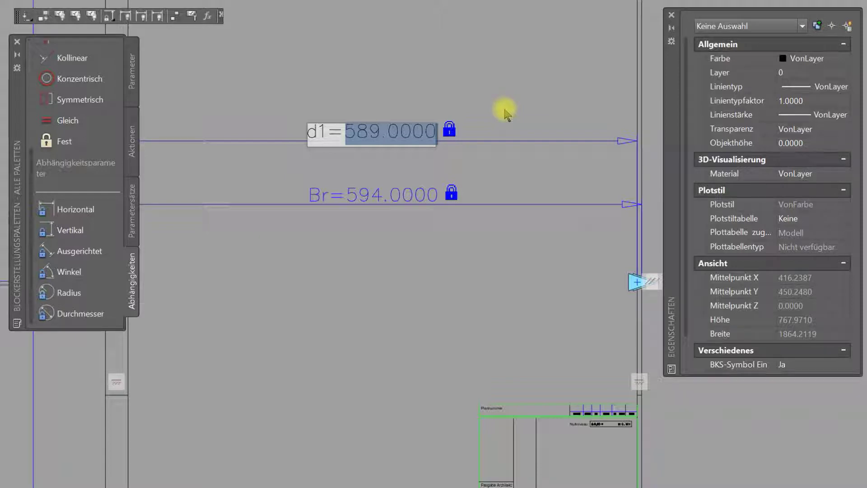
type("3")
type("r")
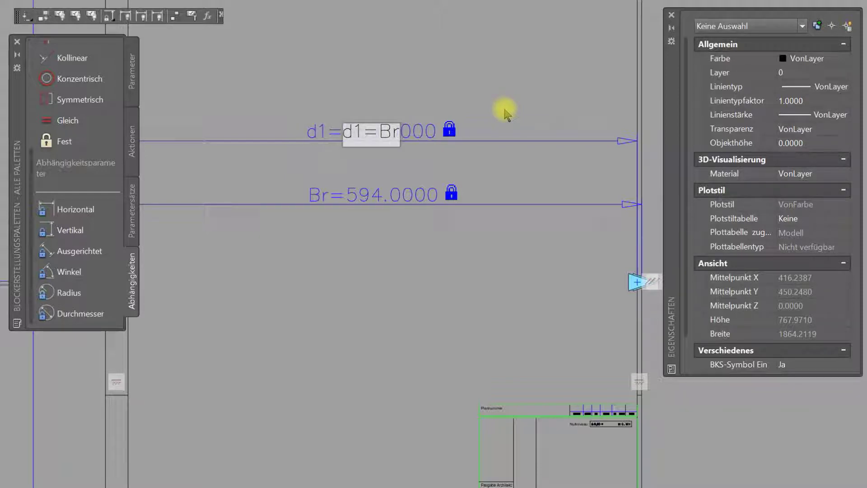
type("-5")
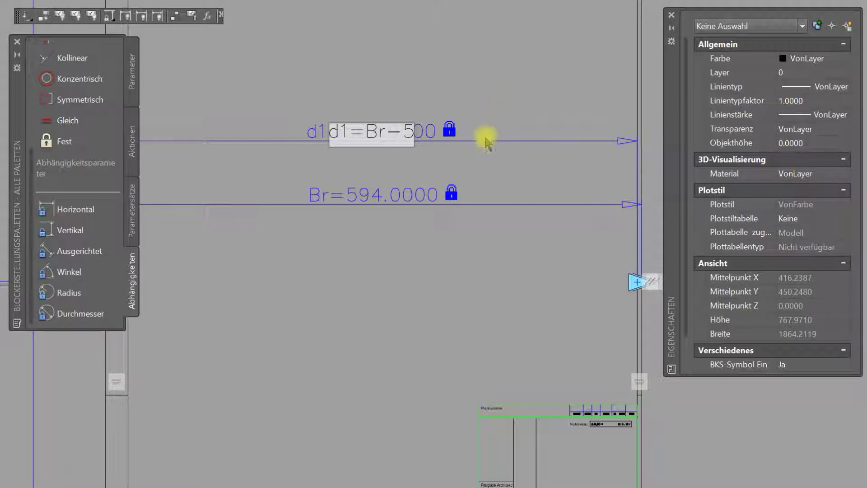
key("Return")
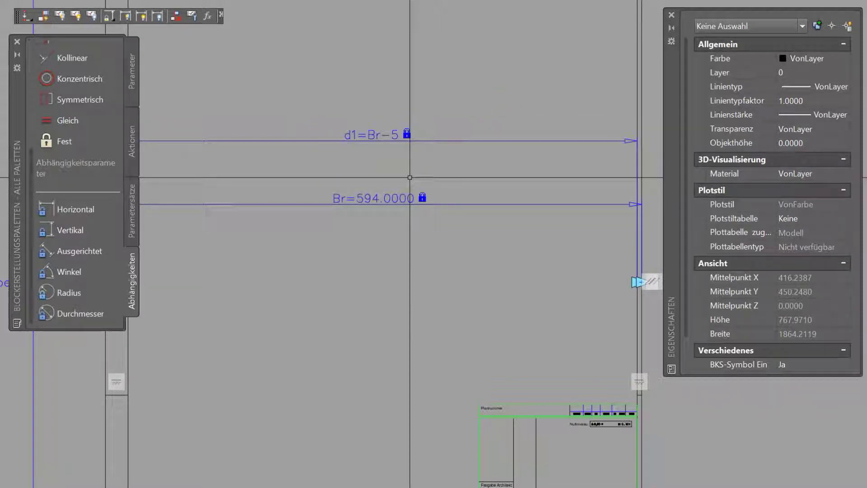
scroll(502, 247, "down", 2)
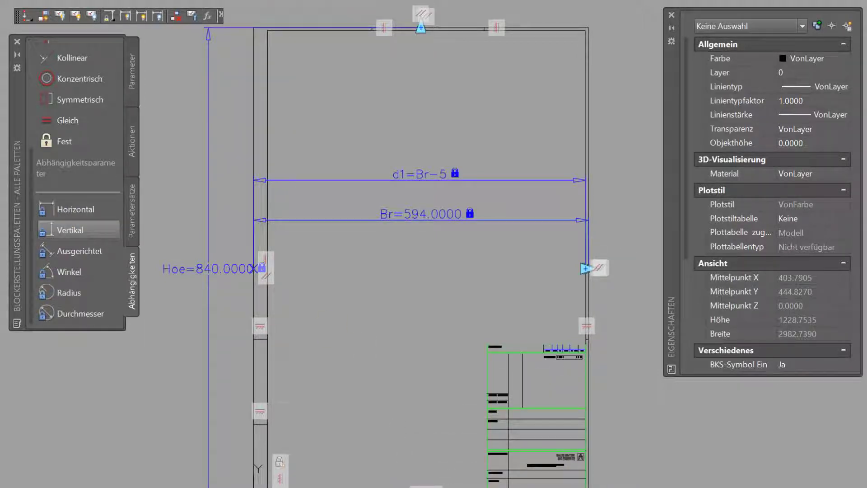
Add a vertical distance constraint d2 from the frame's bottom to top, left of the frame.
middle_click_drag(416, 406, 425, 293)
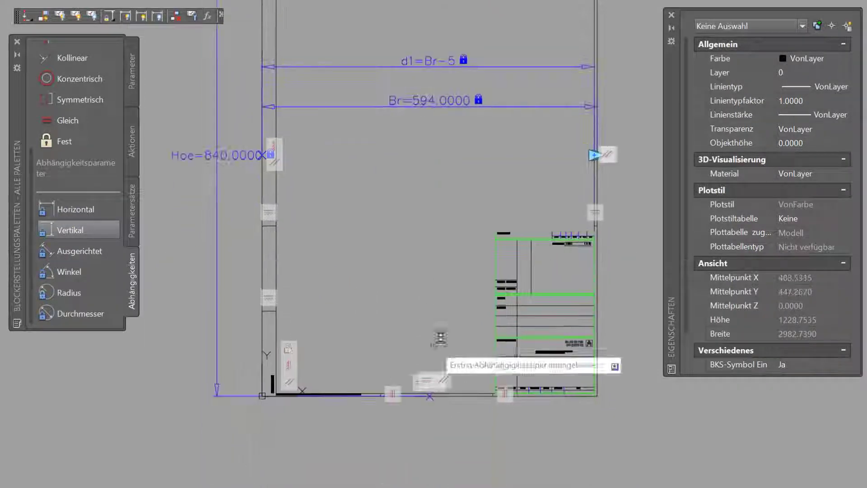
left_click(457, 388)
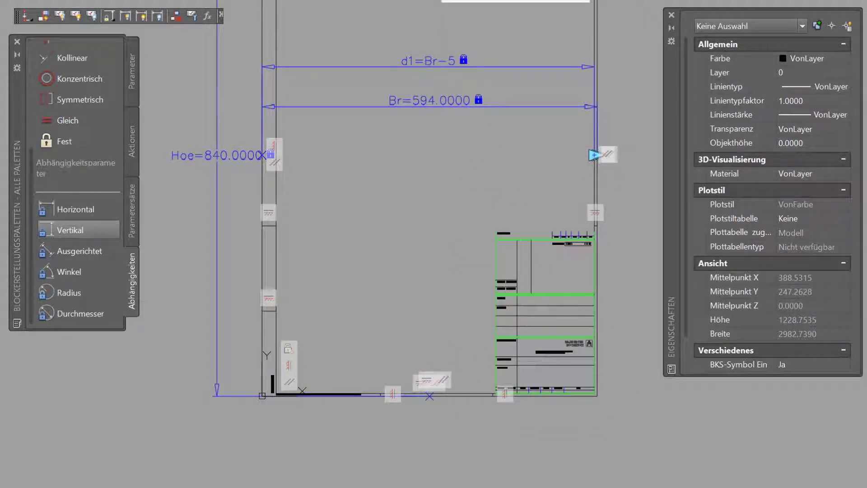
middle_click_drag(438, 1, 420, 129)
left_click(444, 53)
scroll(312, 156, "down", 2)
mouse_move(311, 156)
middle_mouse_down()
mouse_move(343, 116)
mouse_move(354, 126)
middle_mouse_up()
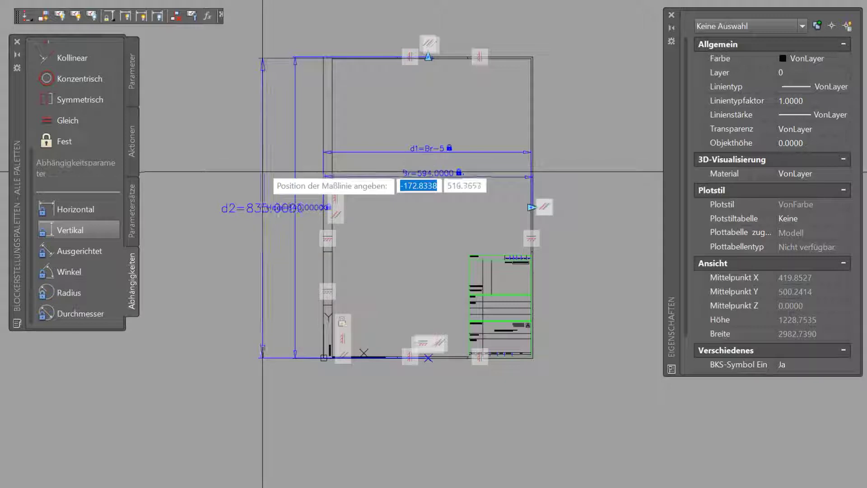
left_click(255, 171)
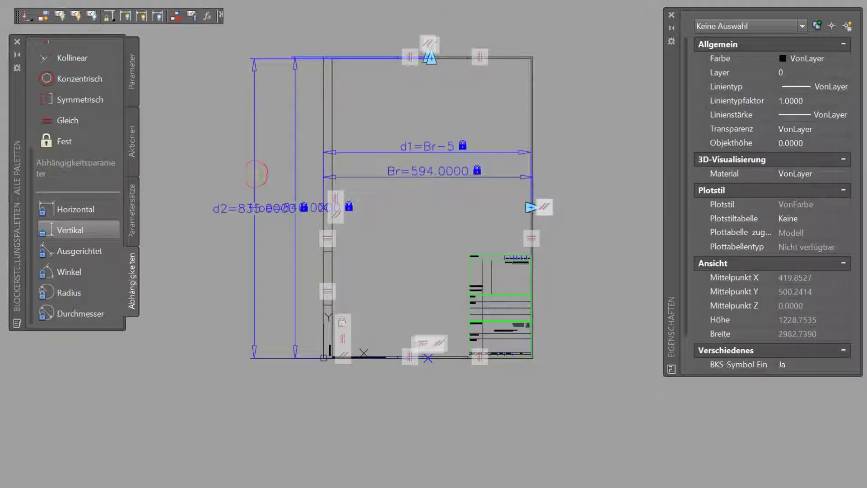
Change d2 from 835 to the expression Hoe-5.
left_click(245, 209)
left_click_drag(243, 208, 310, 208)
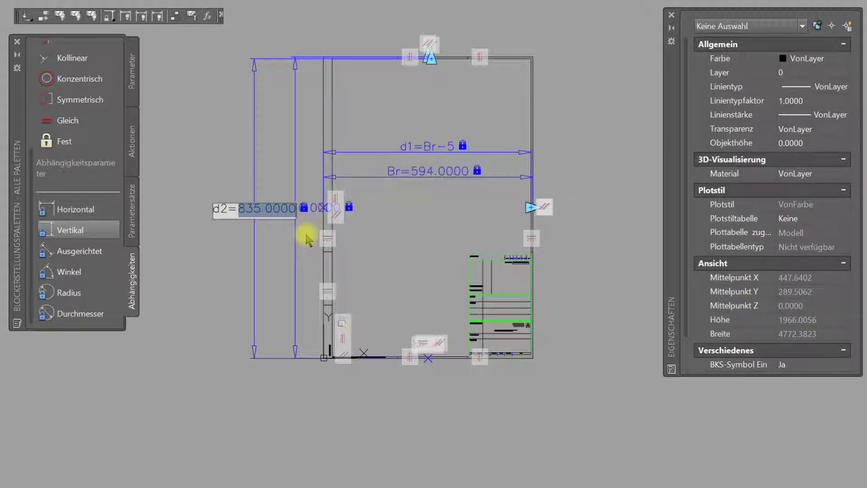
type("Hoe-5")
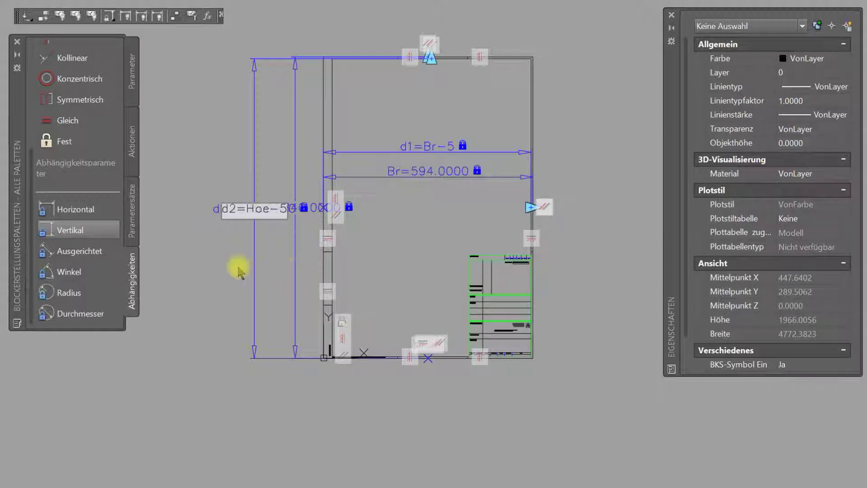
key("Return")
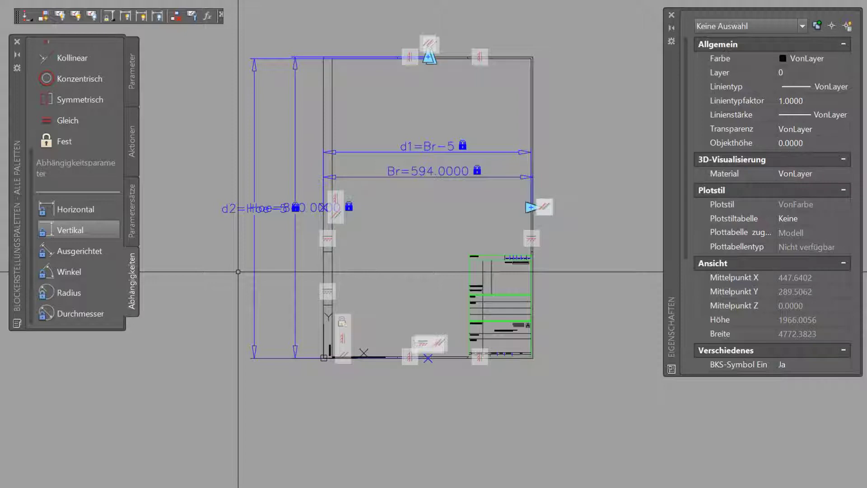
scroll(422, 355, "up", 4)
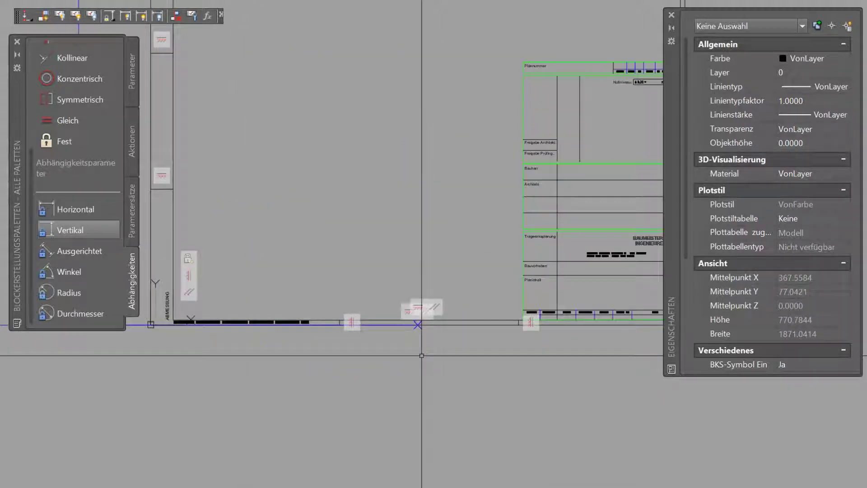
Add a horizontal distance constraint d3 along the frame's bottom to the title block edge.
left_click(99, 210)
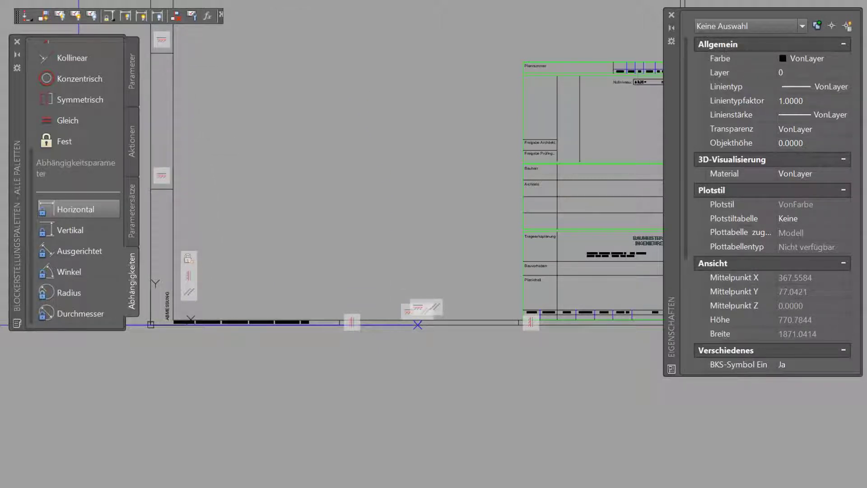
middle_click_drag(196, 56, 198, 173)
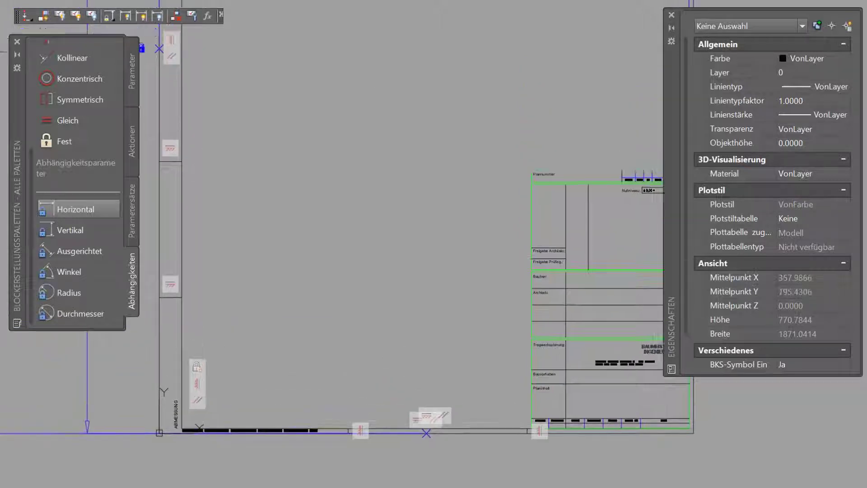
left_click(166, 77)
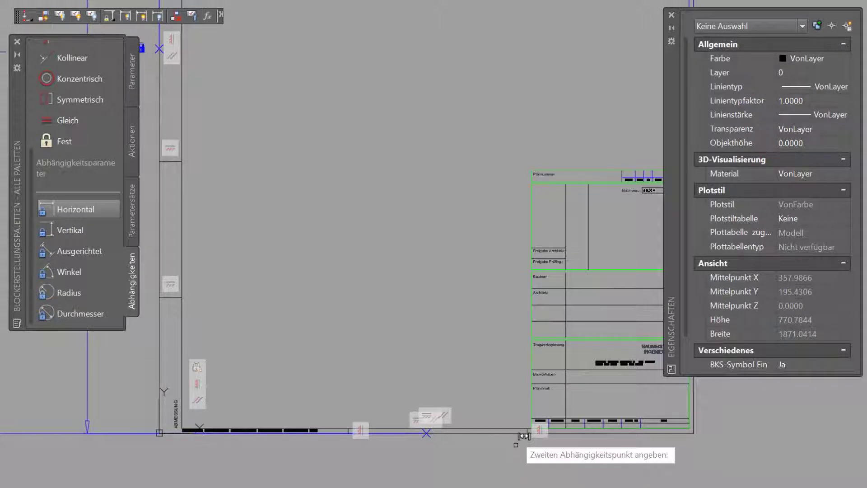
scroll(523, 439, "up", 2)
scroll(531, 427, "up", 2)
scroll(536, 414, "up", 4)
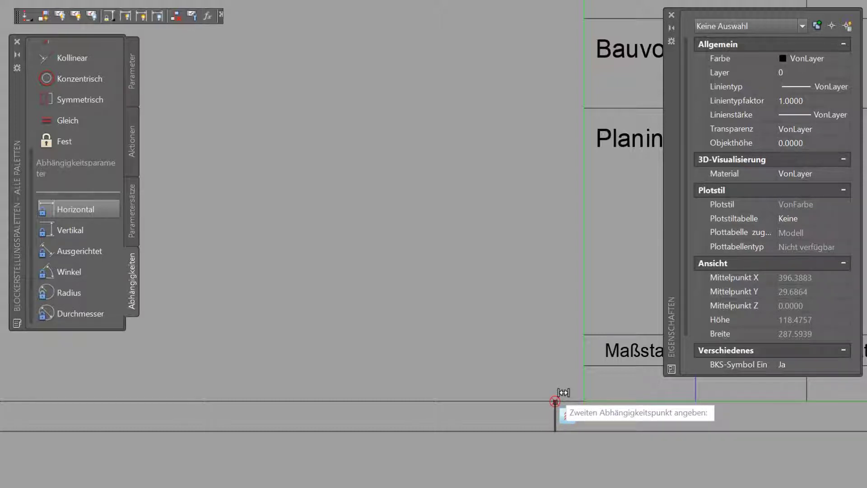
left_click(556, 401)
scroll(214, 392, "down", 5)
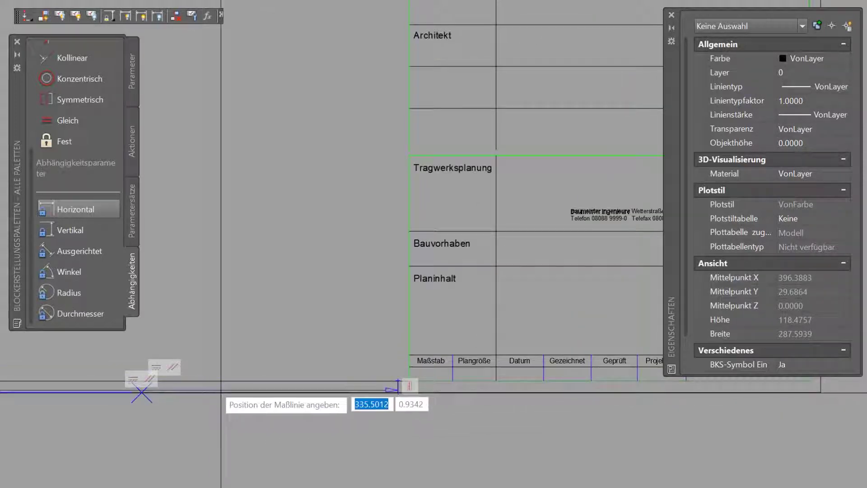
middle_click_drag(213, 392, 310, 366)
scroll(550, 377, "down", 3)
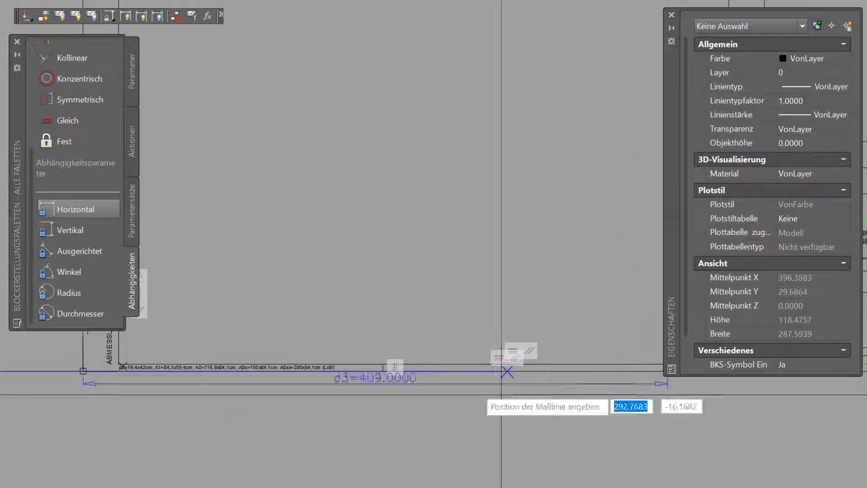
left_click(450, 396)
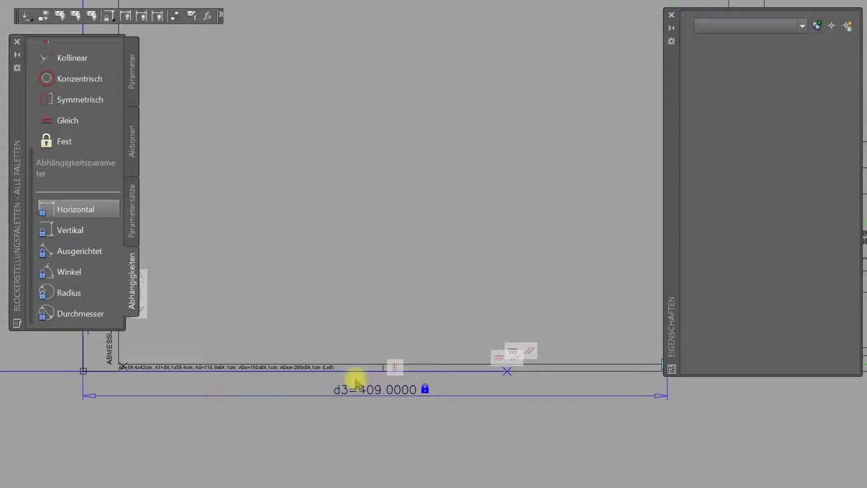
Change d3 from 409 to the expression Br-185.
double_click(363, 386)
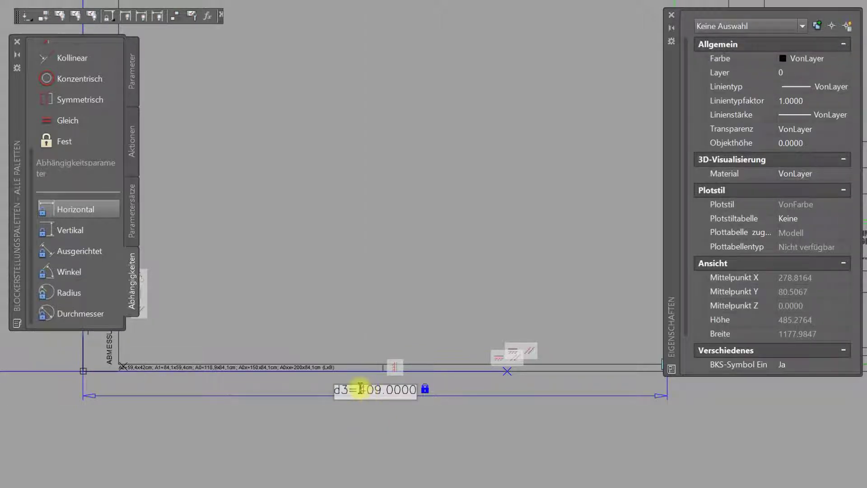
left_click_drag(360, 389, 418, 413)
type("Br-")
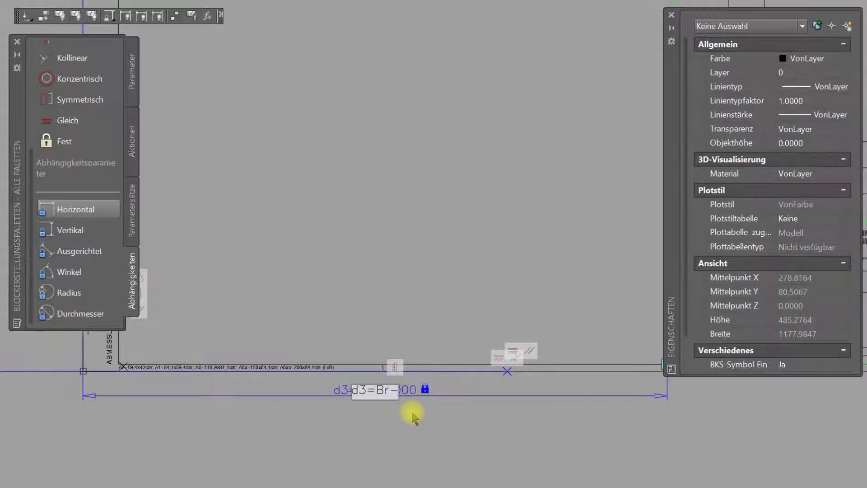
type("185")
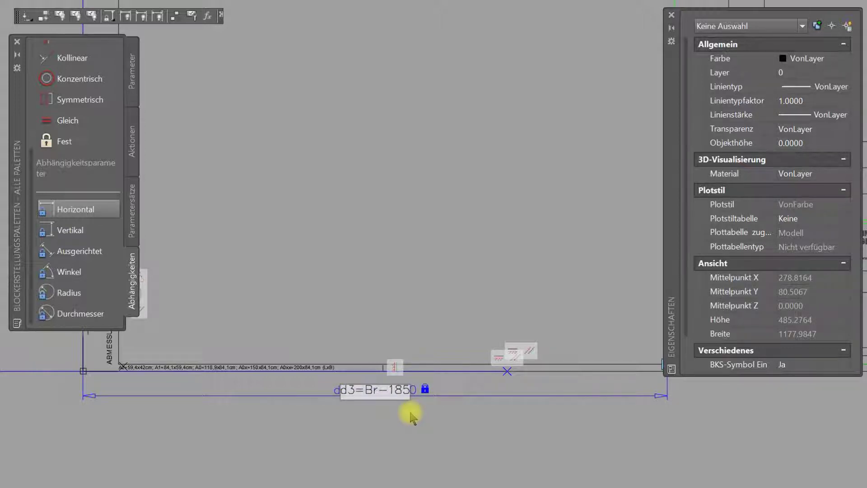
key("Return")
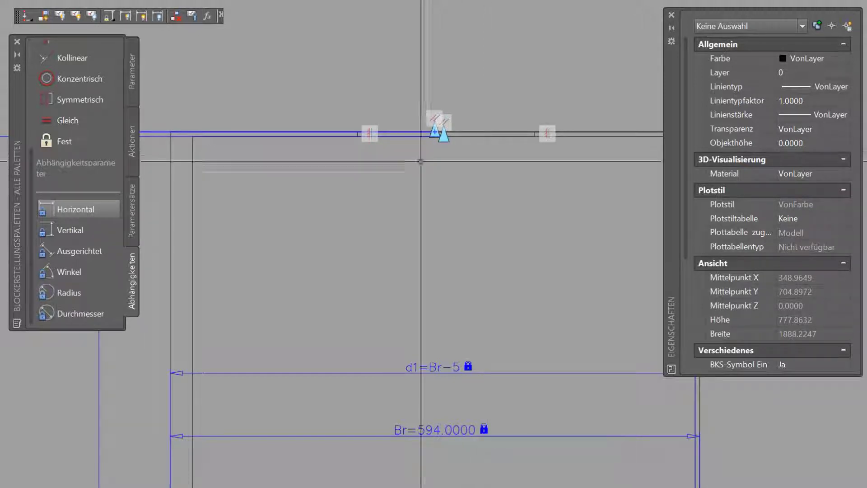
Add a 409 horizontal distance constraint d4 just below the frame's top edge.
left_click(61, 209)
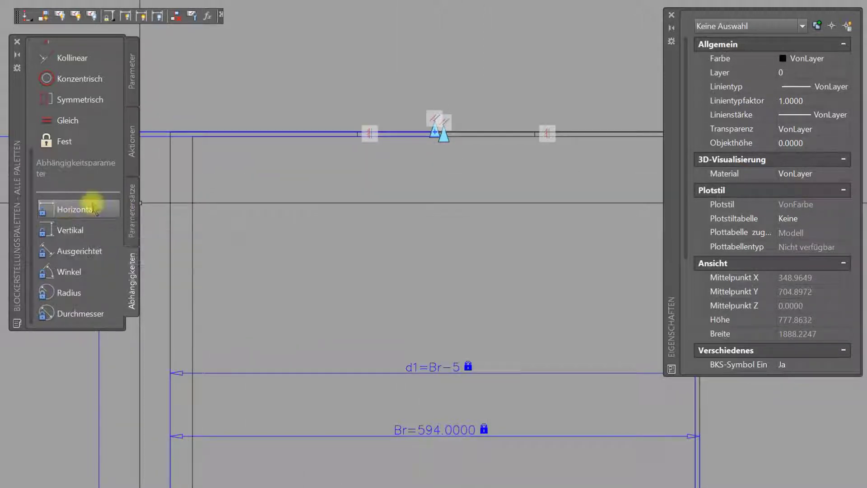
left_click(170, 455)
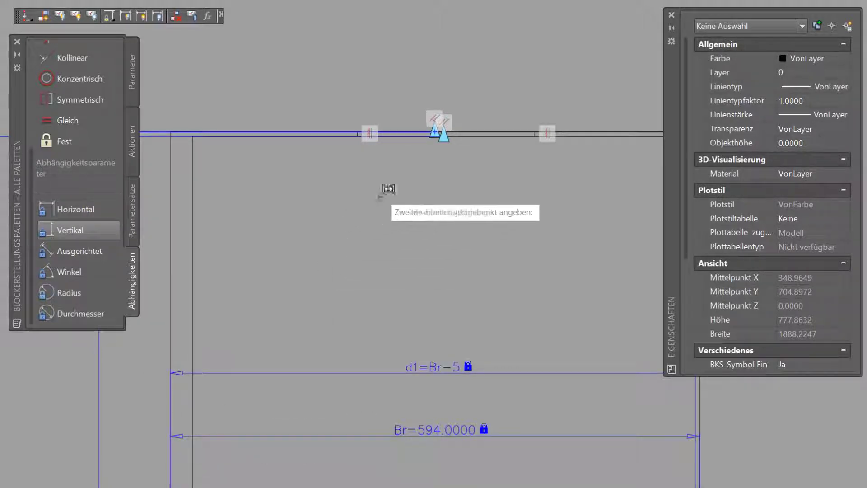
scroll(537, 126, "up", 5)
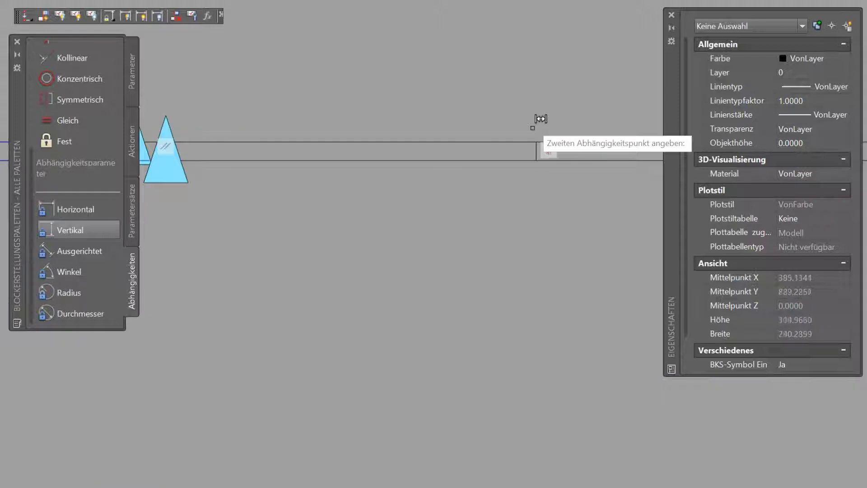
scroll(546, 153, "up", 3)
left_click(537, 179)
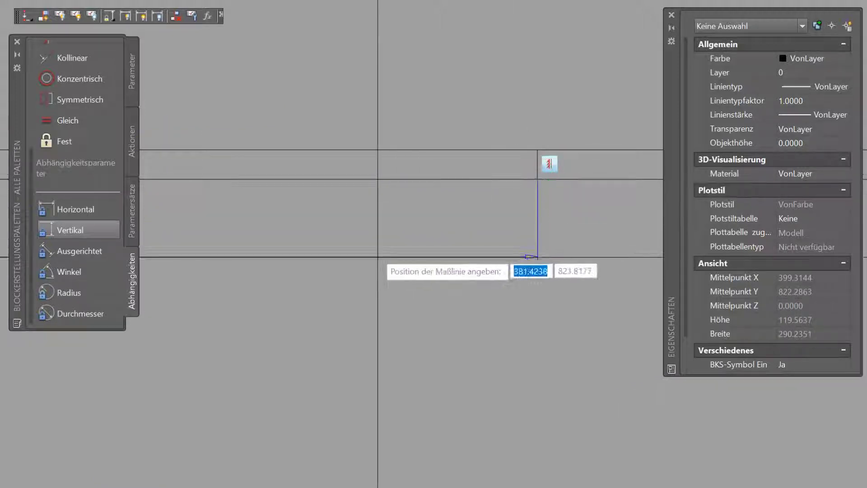
scroll(356, 261, "down", 3)
mouse_move(237, 247)
middle_mouse_down()
mouse_move(304, 262)
mouse_move(447, 169)
mouse_move(545, 146)
middle_mouse_up()
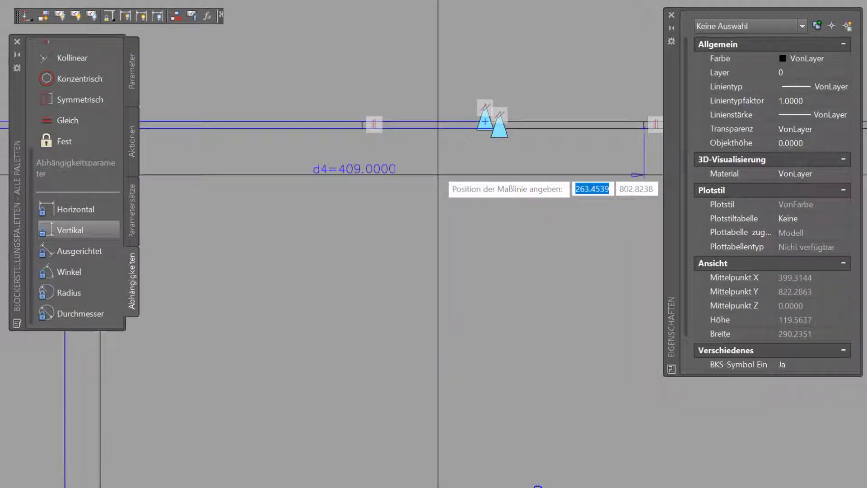
left_click(437, 175)
left_click(335, 171)
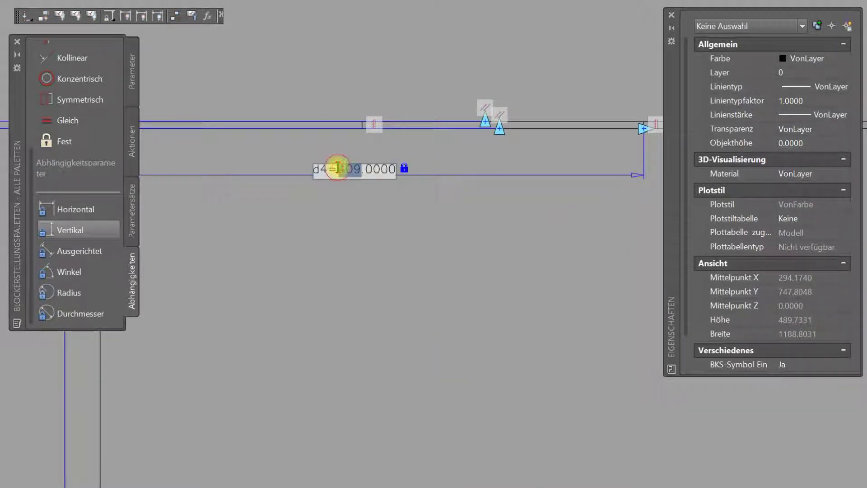
Replace d4's fixed 409 value with the expression Br-185 and end the command.
left_click(367, 181)
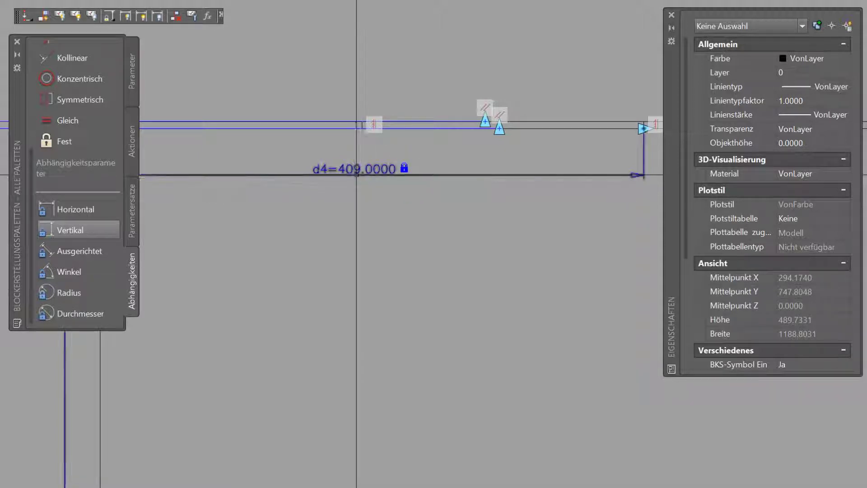
left_click(359, 175)
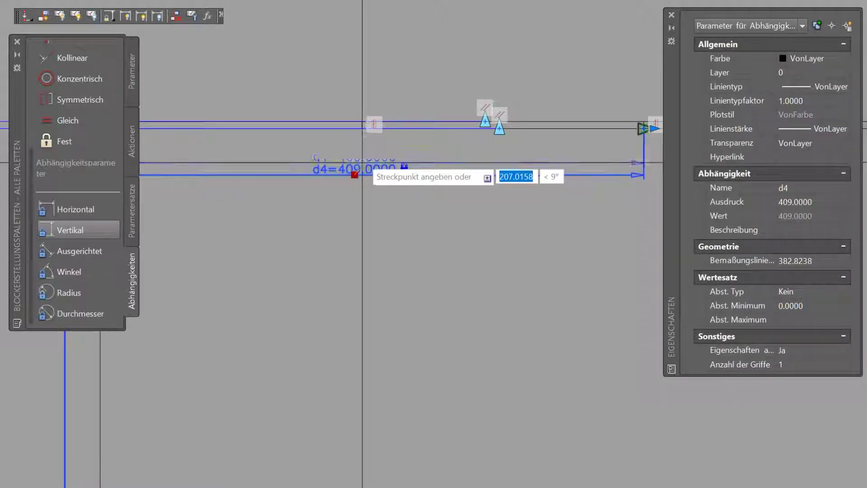
key("Escape")
key("Escape")
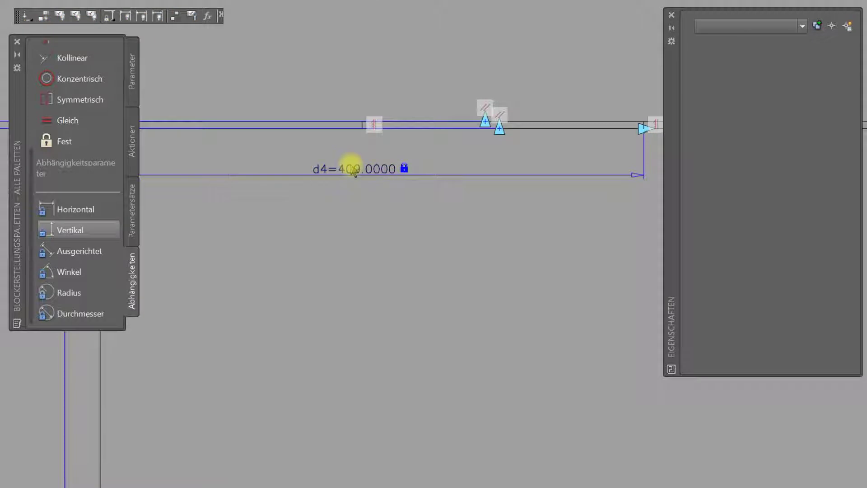
double_click(353, 171)
left_click_drag(341, 169, 398, 169)
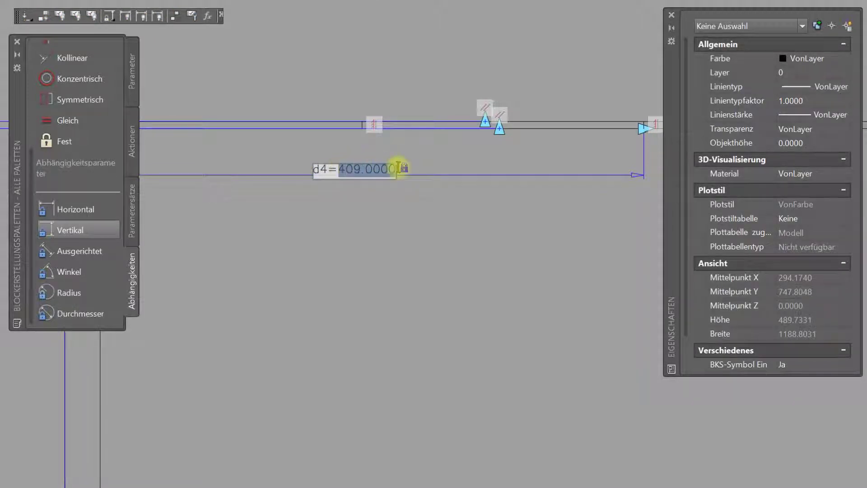
type("d4=Br-185")
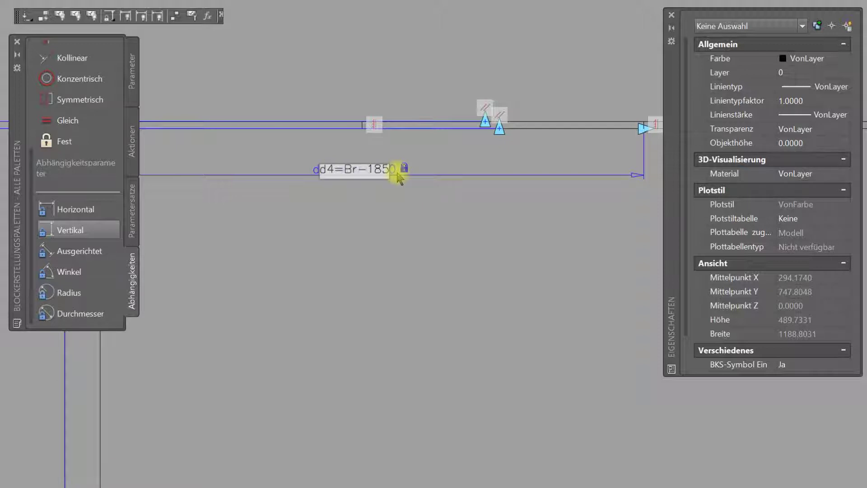
key("Return")
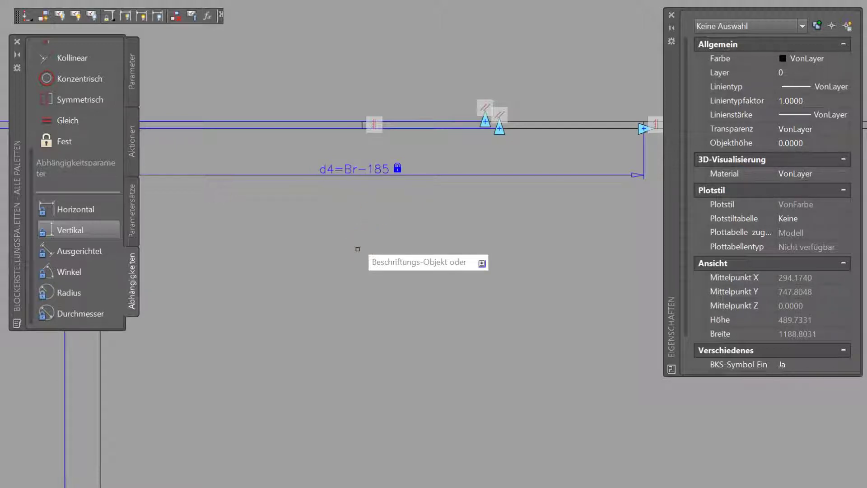
key("Escape")
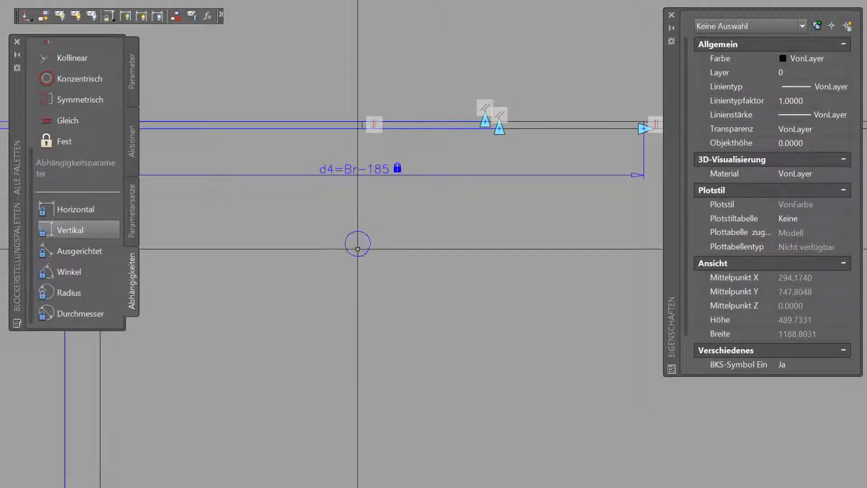
Start a vertical distance constraint from the endpoint of d3.
scroll(358, 249, "down", 2)
scroll(357, 249, "down", 2)
mouse_move(358, 249)
middle_mouse_down()
mouse_move(370, 186)
mouse_move(355, 136)
middle_mouse_up()
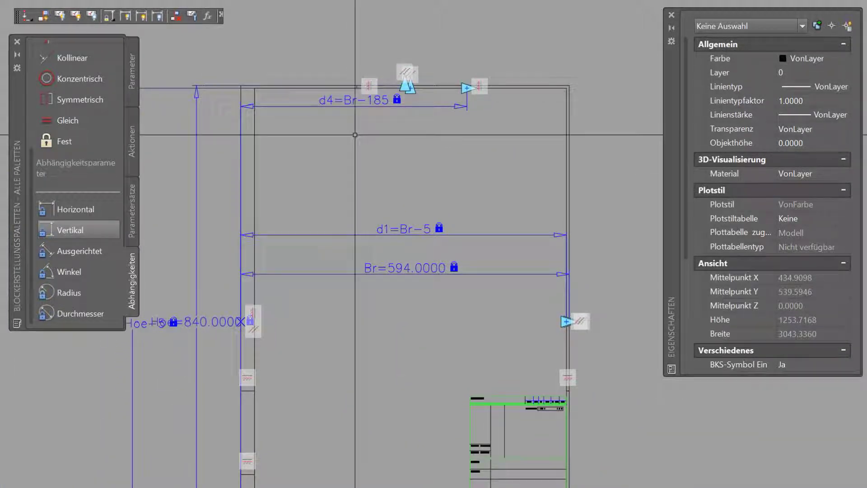
scroll(355, 136, "down", 2)
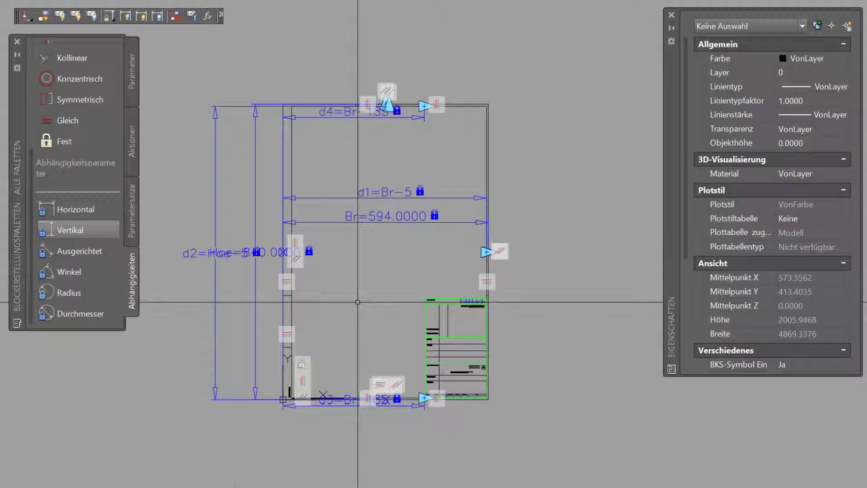
left_click(78, 234)
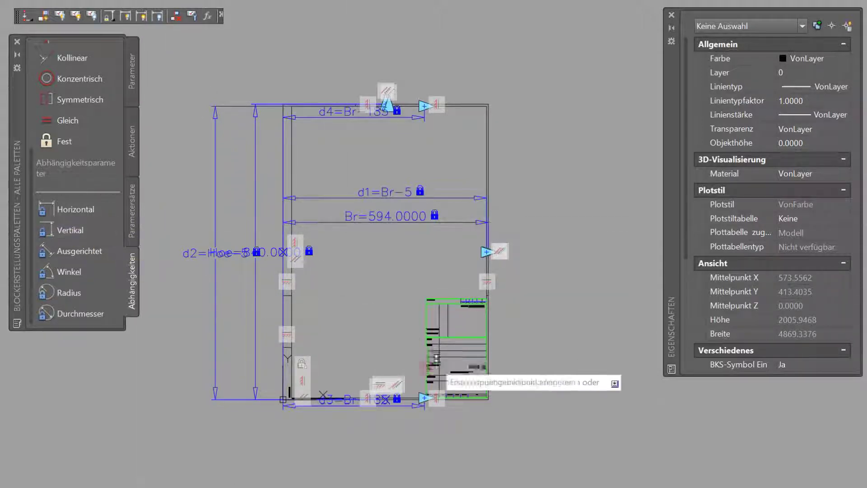
scroll(380, 413, "up", 5)
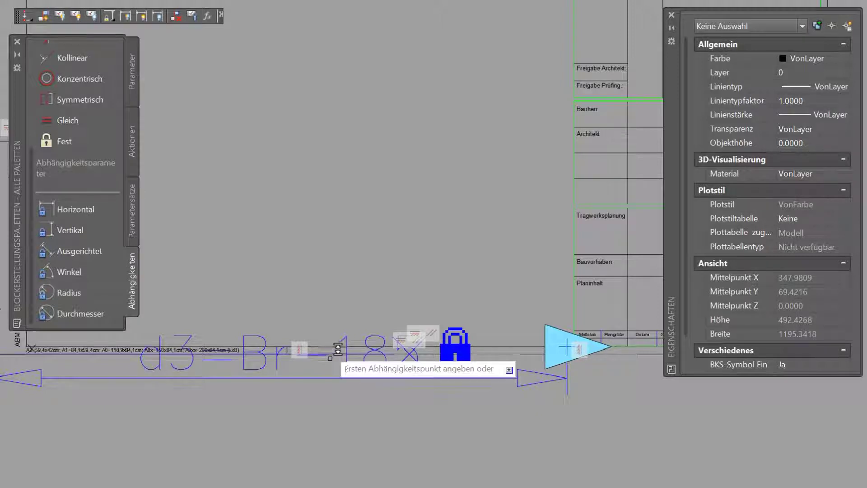
left_click(342, 344)
Pick the d4 endpoint and place vertical constraint d5 = 835.0000 inside the frame.
scroll(419, 192, "down", 5)
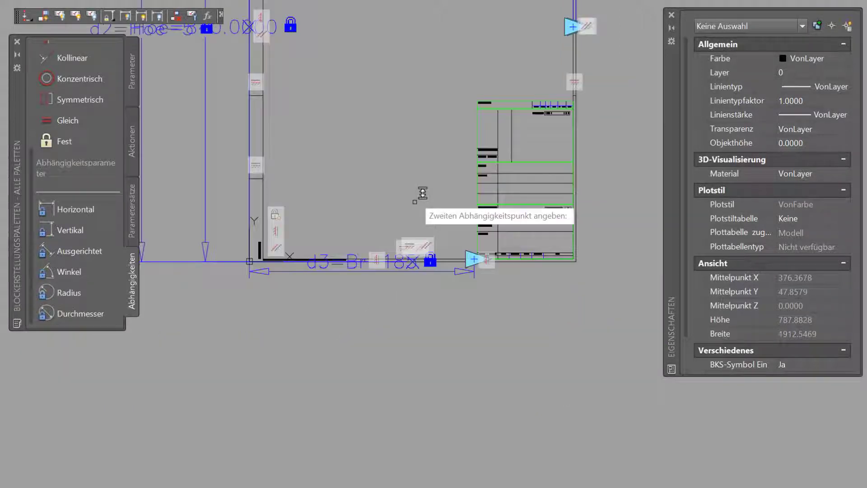
scroll(414, 113, "up", 2)
scroll(406, 113, "up", 1)
scroll(398, 131, "up", 1)
scroll(411, 138, "up", 2)
scroll(414, 140, "up", 2)
scroll(414, 140, "up", 3)
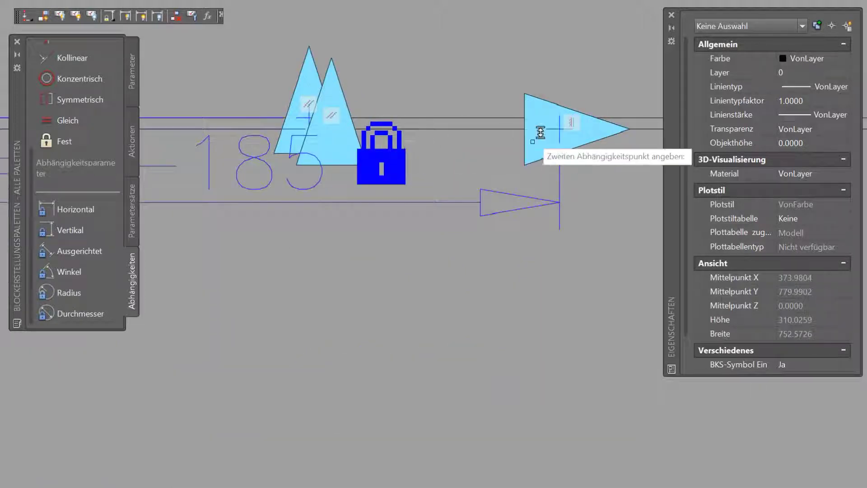
middle_click_drag(542, 131, 387, 188)
scroll(409, 190, "up", 4)
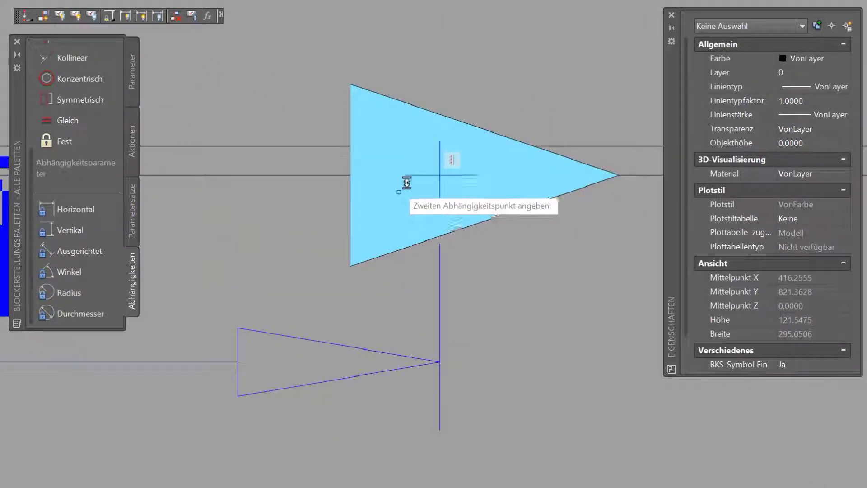
left_click(440, 175)
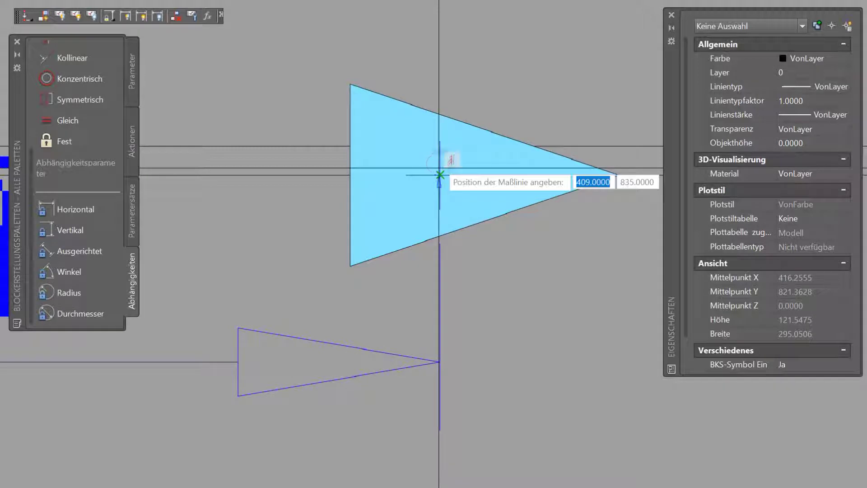
scroll(319, 270, "down", 2)
scroll(320, 270, "down", 2)
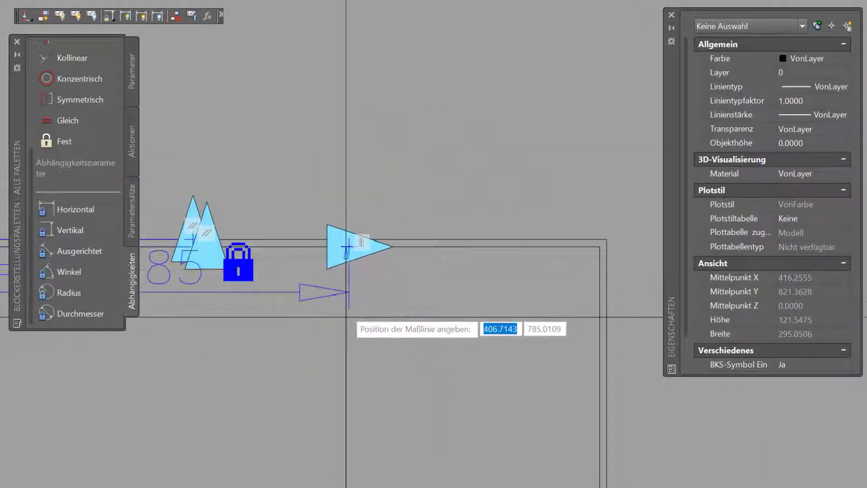
scroll(349, 315, "down", 2)
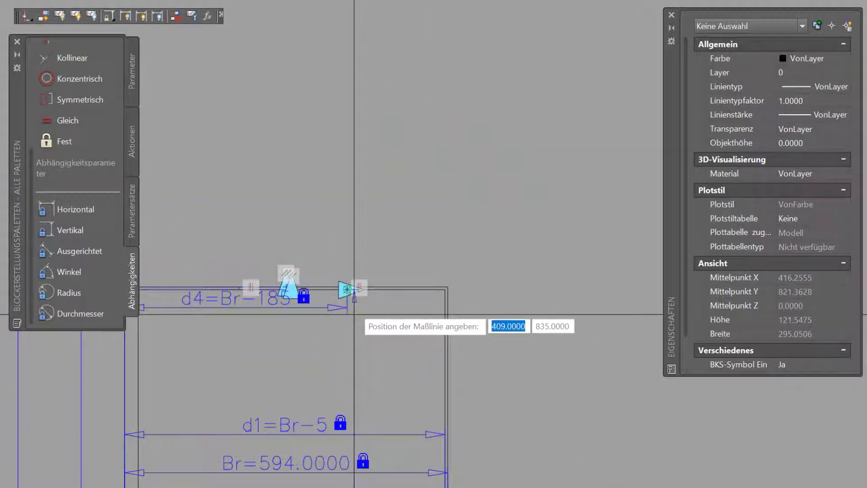
left_click(353, 314)
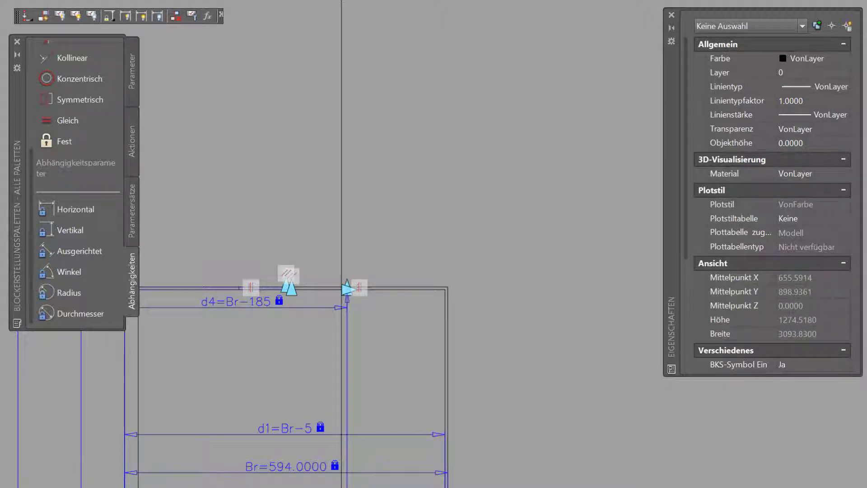
mouse_move(347, 289)
middle_mouse_down()
mouse_move(400, 135)
mouse_move(447, 43)
middle_mouse_up()
double_click(438, 274)
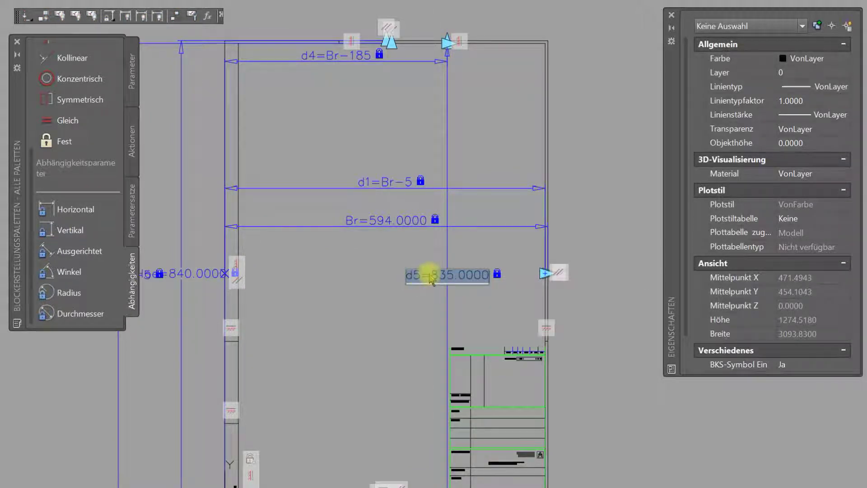
Change the d5 expression from 835.0000 to Hoe-5.
left_click_drag(431, 275, 486, 271)
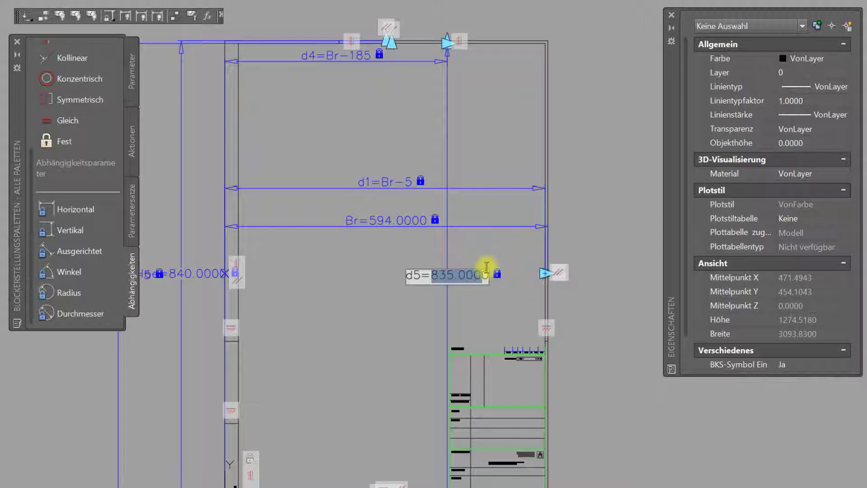
type("Hoe-50")
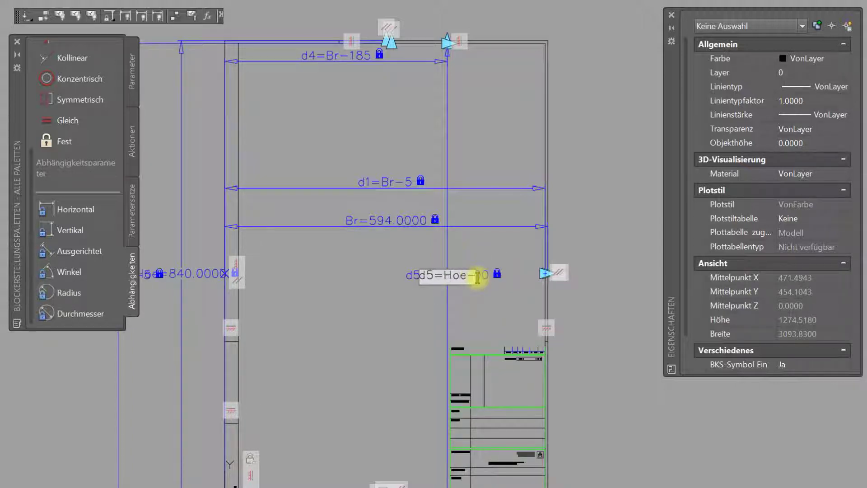
left_click(386, 318)
key("Escape")
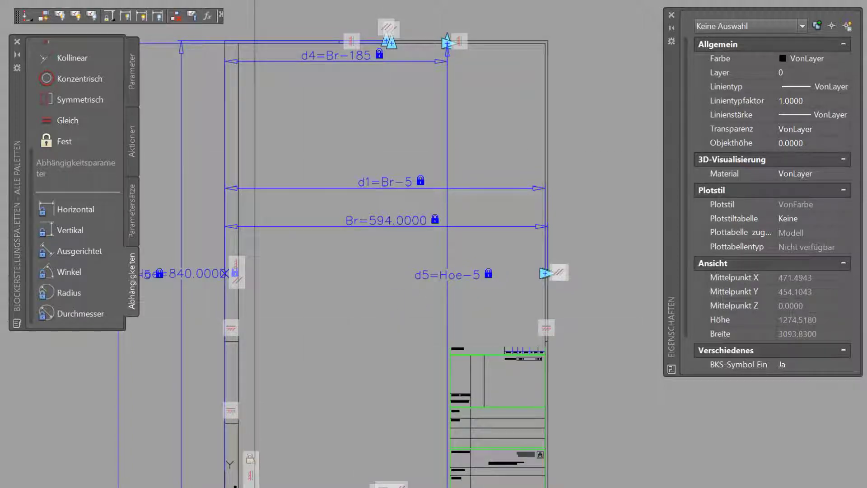
left_click(342, 53)
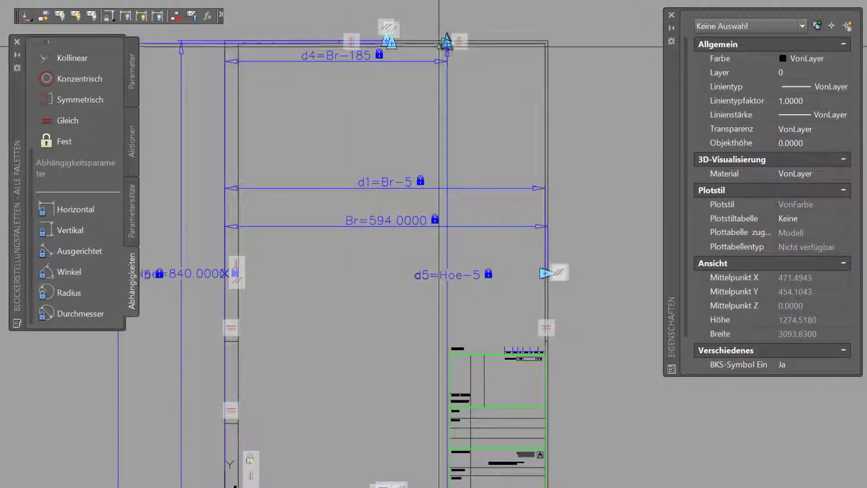
middle_click_drag(542, 407, 574, 253)
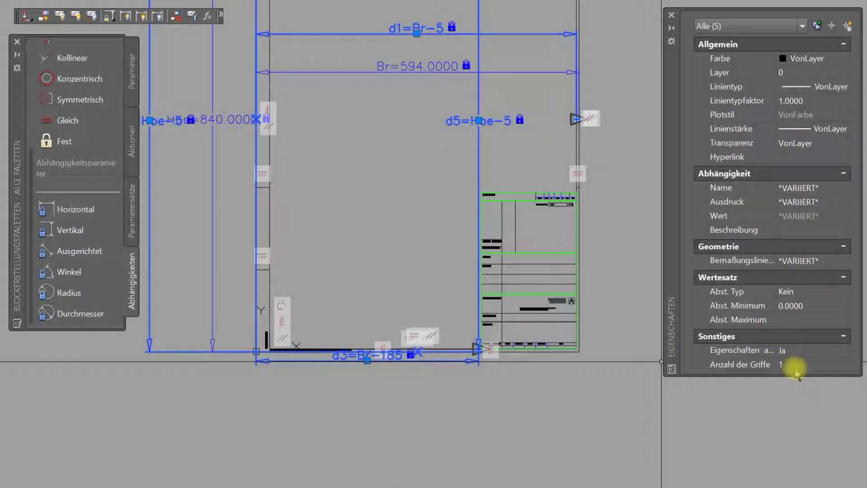
Close the Block Editor and choose to save the frame block changes.
left_click(796, 365)
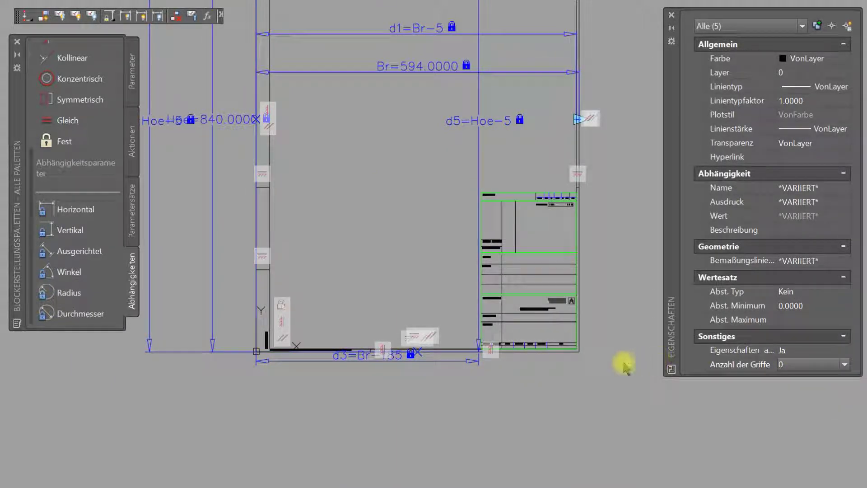
left_click(538, 380)
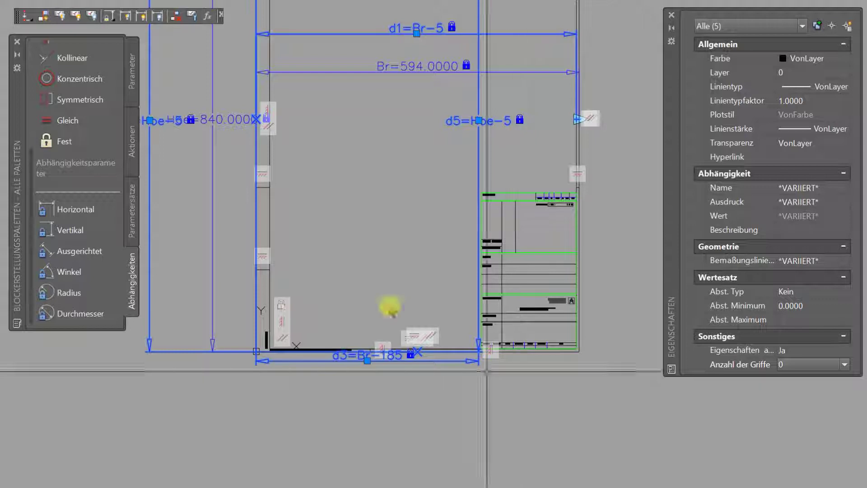
scroll(313, 118, "down", 2)
middle_click_drag(315, 120, 308, 168)
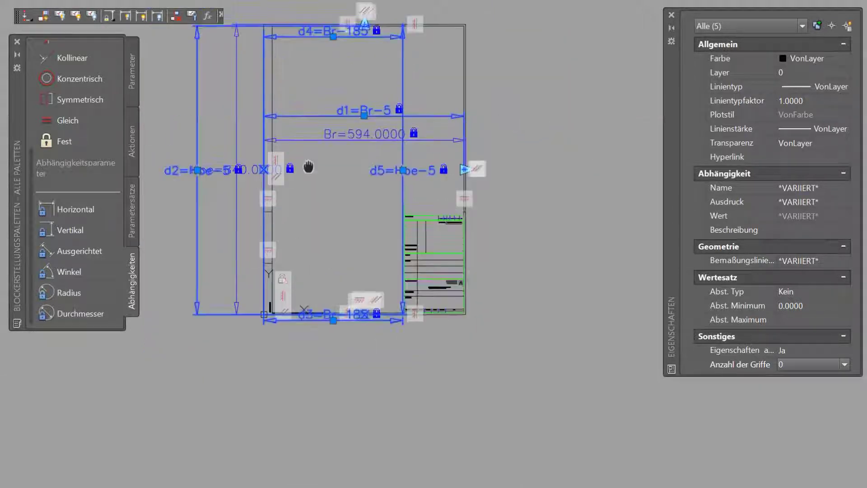
middle_click_drag(325, 131, 358, 190)
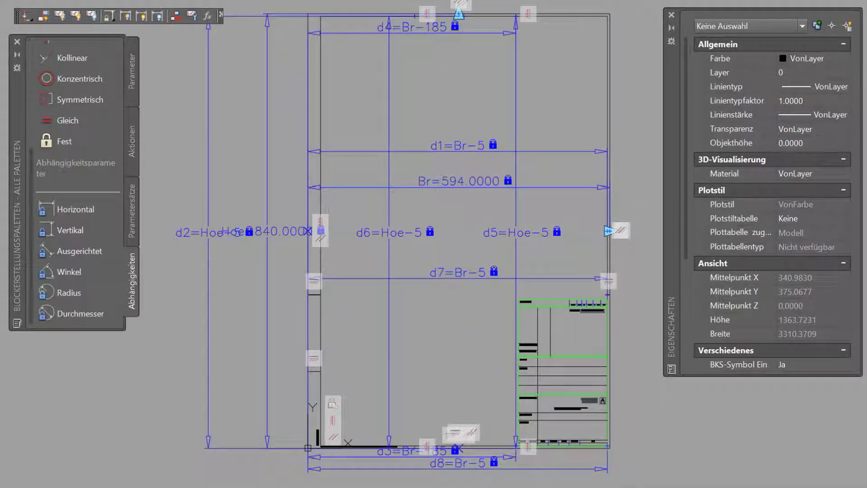
key("Return")
left_click(412, 166)
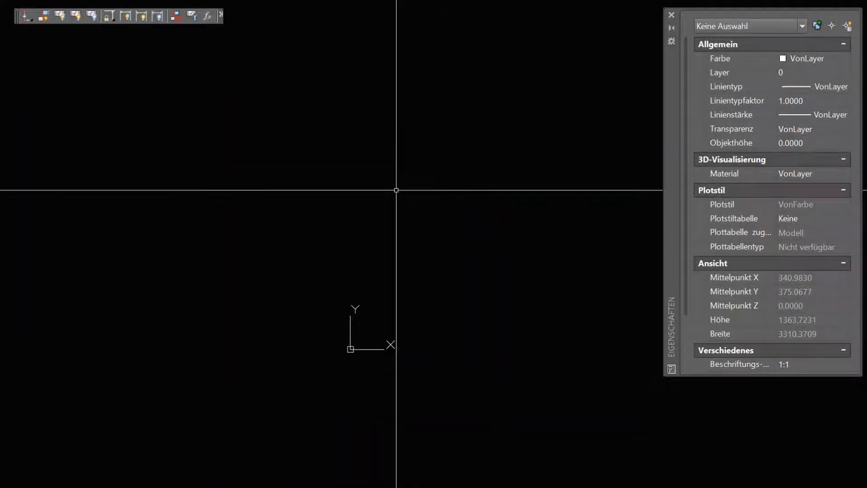
Insert the Rand_Variabel block, chosen from the Insert dialog's Name list.
left_click(202, 18)
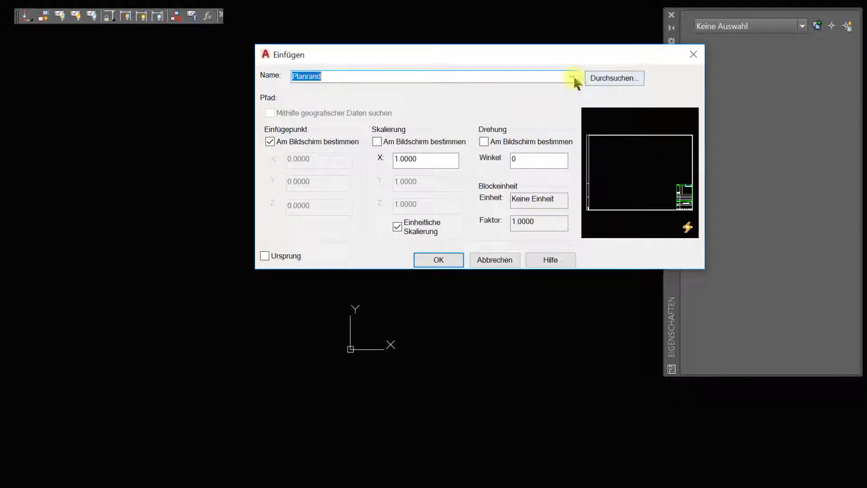
left_click(575, 78)
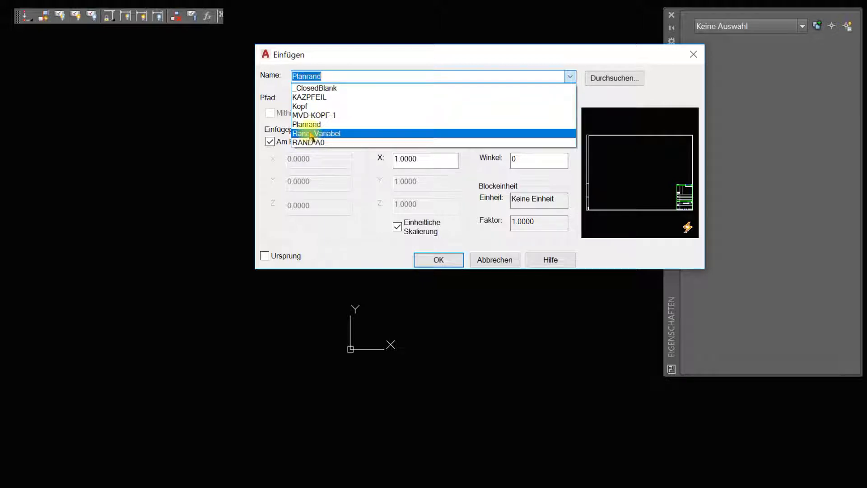
left_click(311, 134)
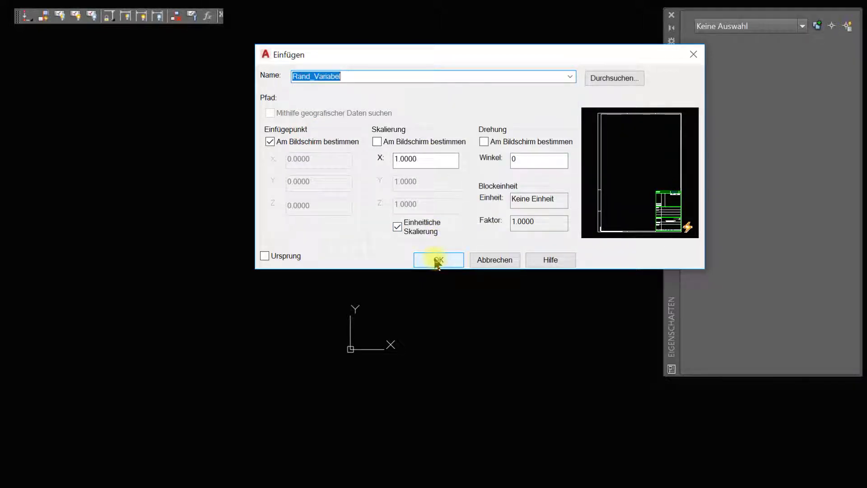
left_click(436, 260)
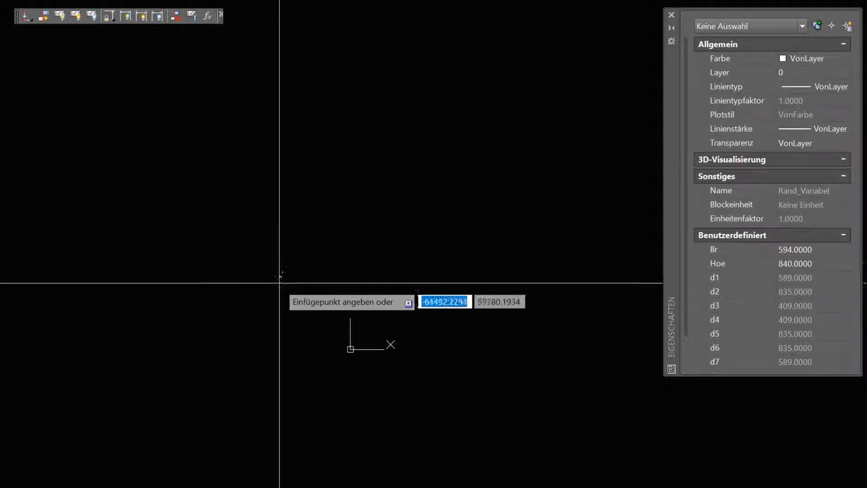
Place the Rand_Variabel frame and move it further left by its base grip.
left_click(550, 181)
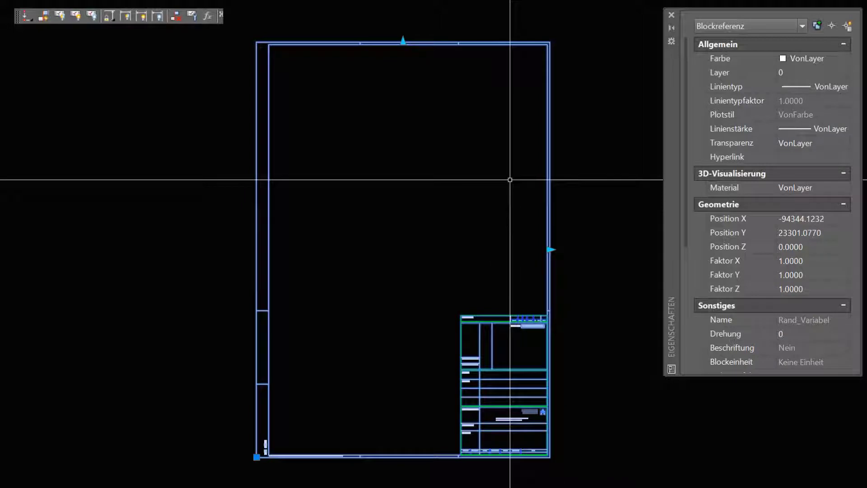
left_click(256, 457)
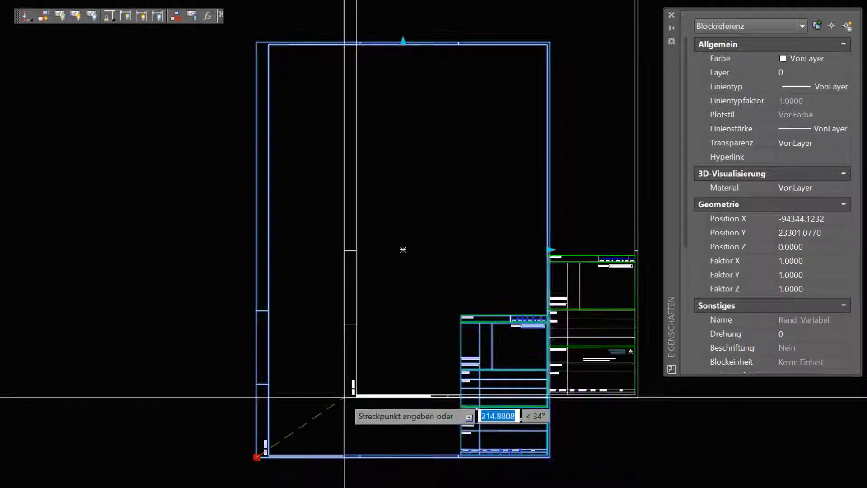
left_click(239, 457)
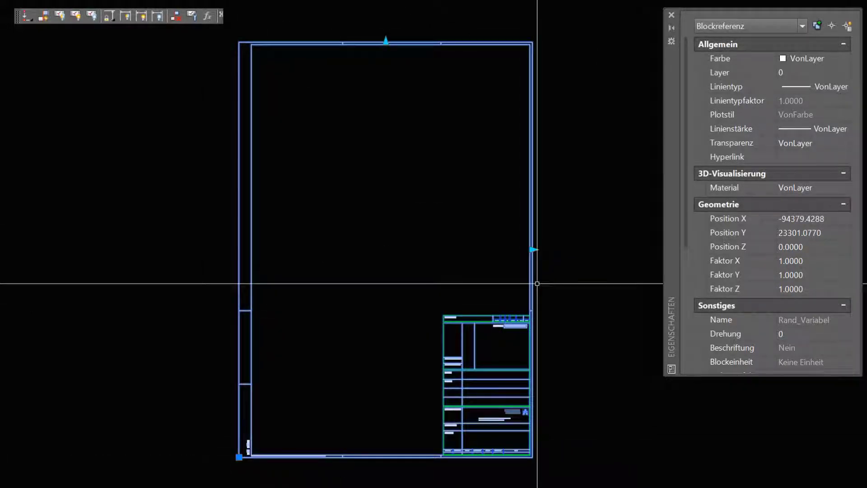
Stretch the frame's right-edge grip to widen it to about 1233 by 840 landscape.
scroll(497, 271, "down", 2)
middle_click_drag(500, 277, 399, 267)
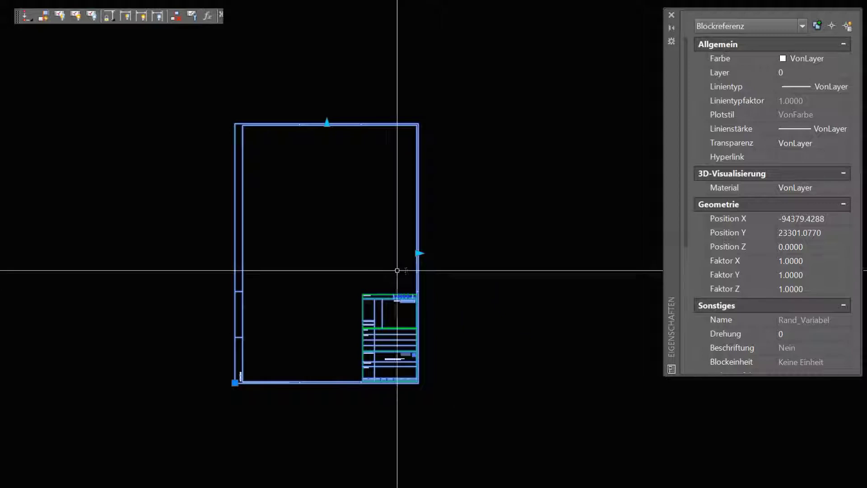
left_click(418, 253)
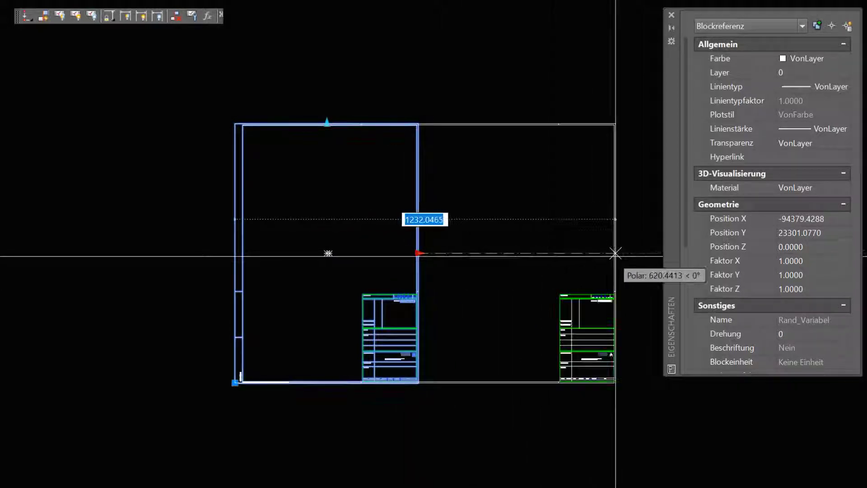
left_click(616, 253)
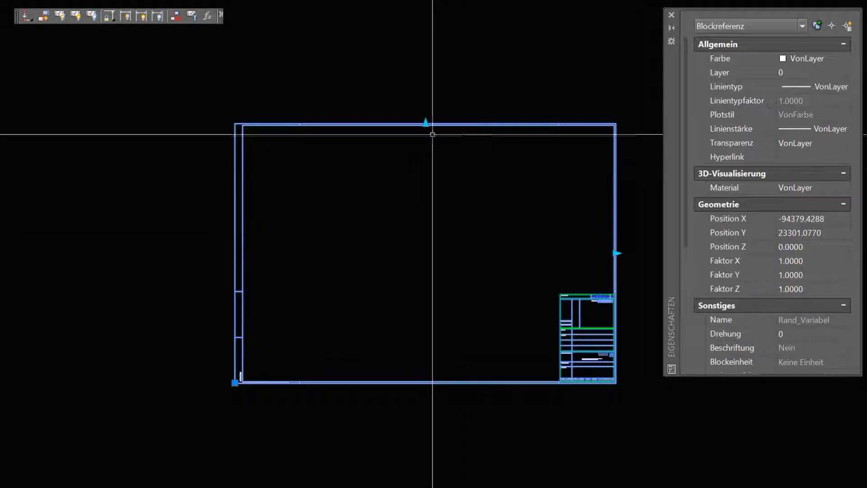
left_click(423, 119)
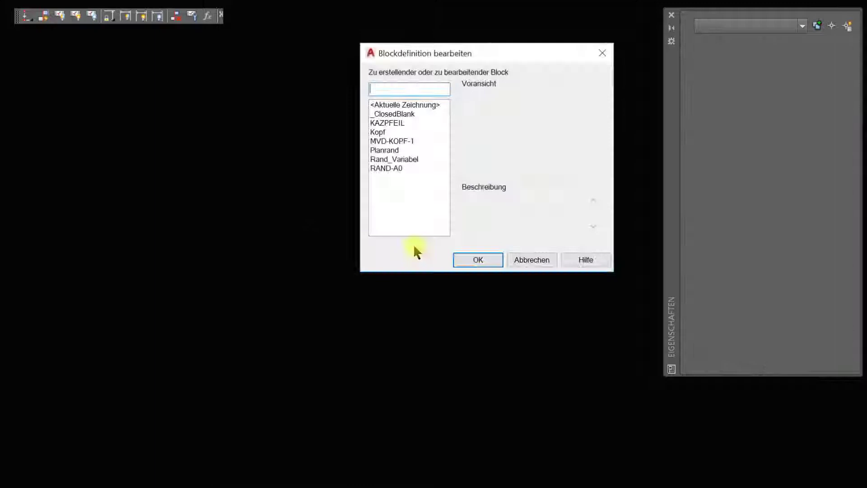
Open the Rand_Variabel block in the Block Editor.
left_click(396, 159)
left_click(490, 260)
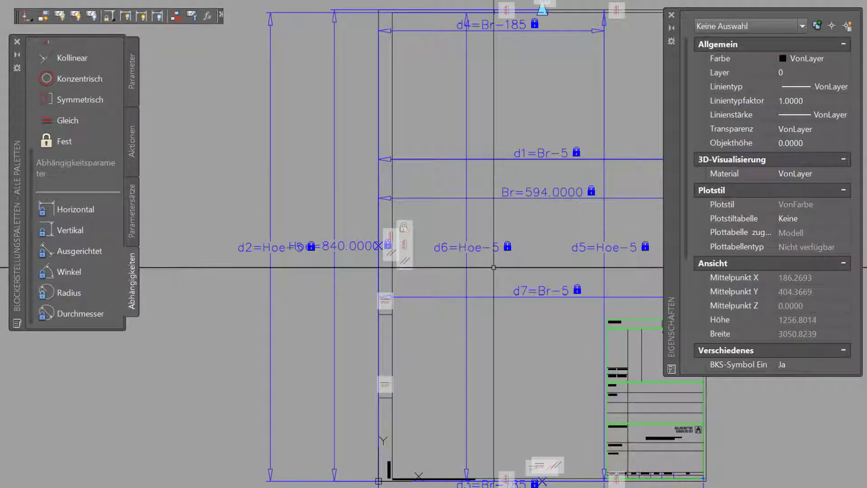
middle_click_drag(489, 262, 384, 255)
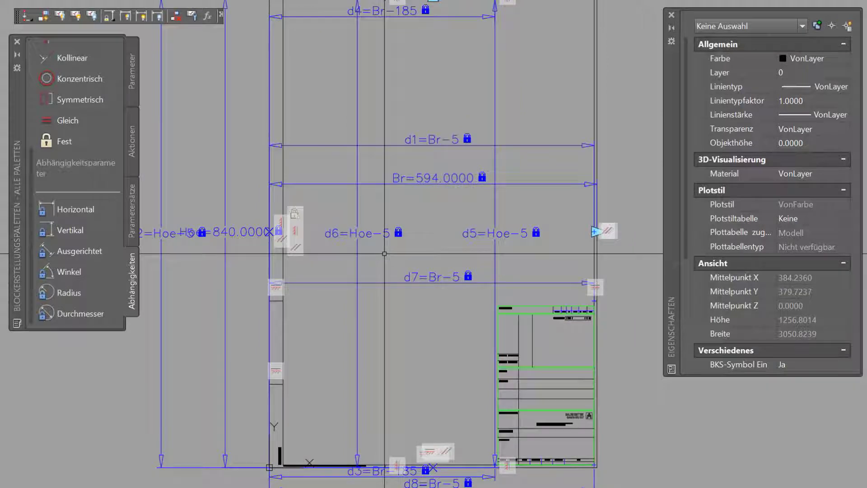
Give the Br width parameter a value list of 594, 841, 1189, 1500 and 2000.
left_click(428, 180)
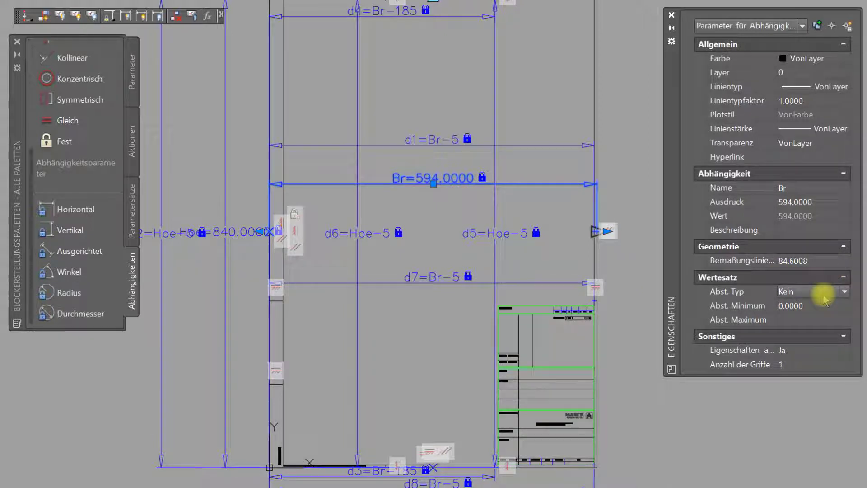
left_click(845, 292)
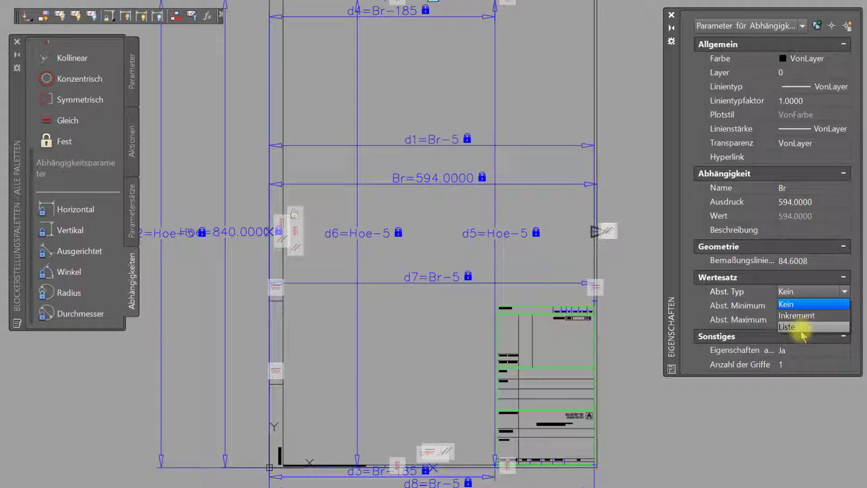
left_click(803, 327)
left_click(818, 309)
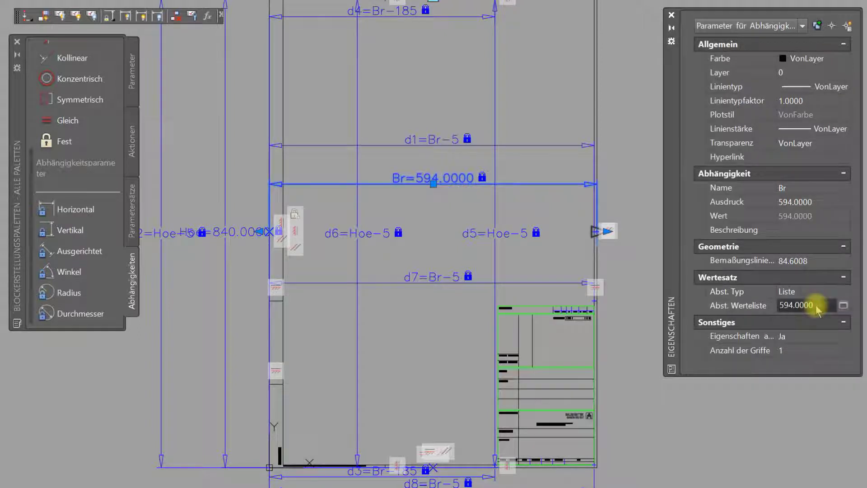
left_click(844, 306)
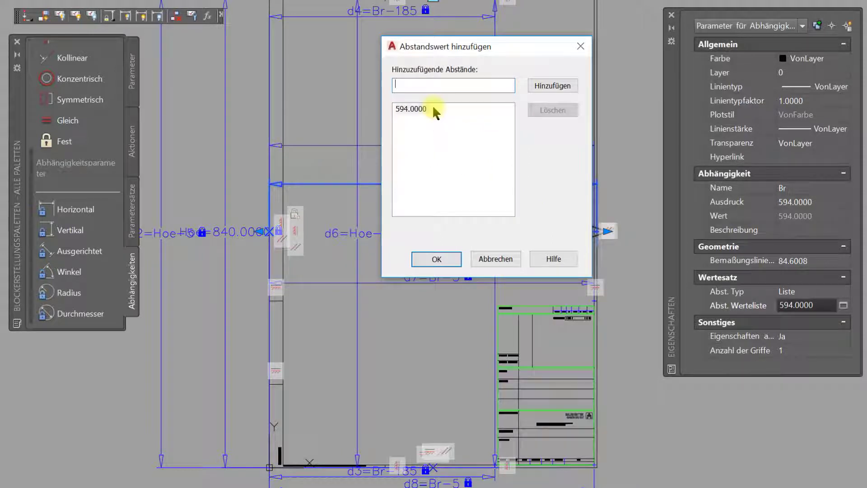
left_click(429, 86)
type("841")
left_click(566, 86)
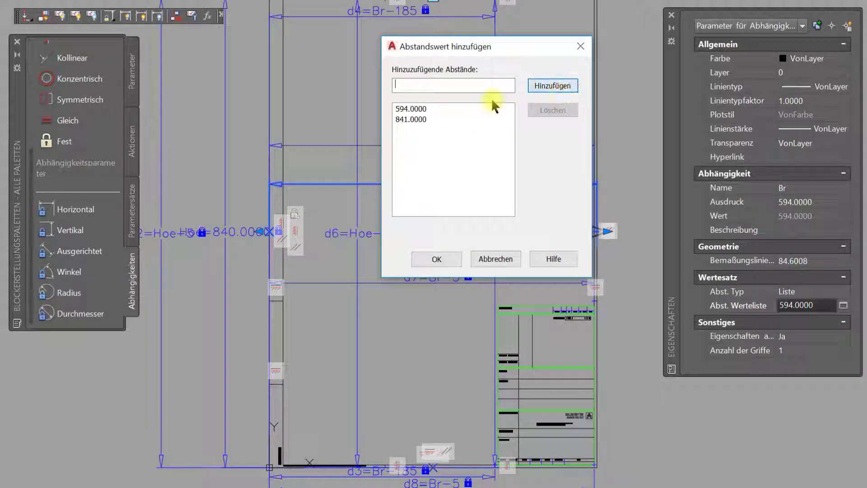
left_click(445, 84)
type("11")
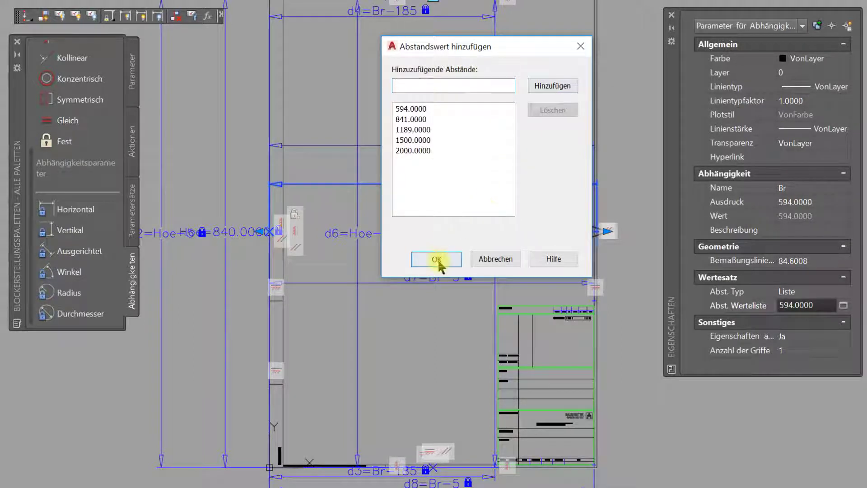
left_click(437, 260)
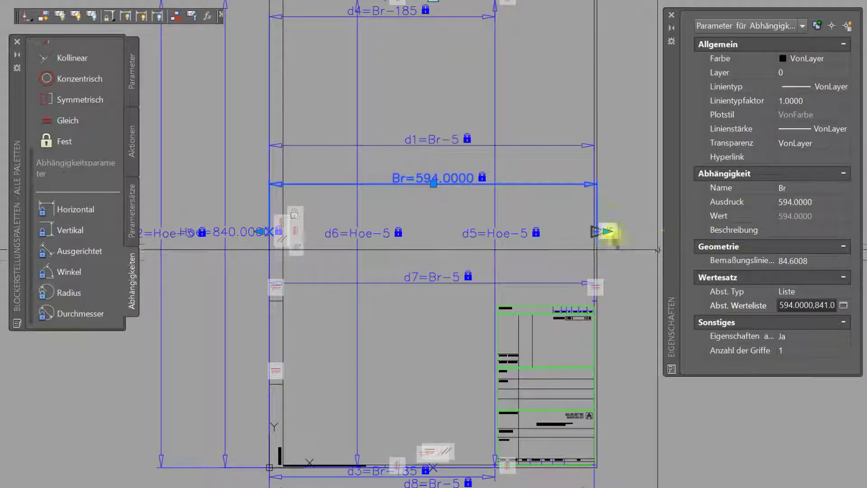
key("Escape")
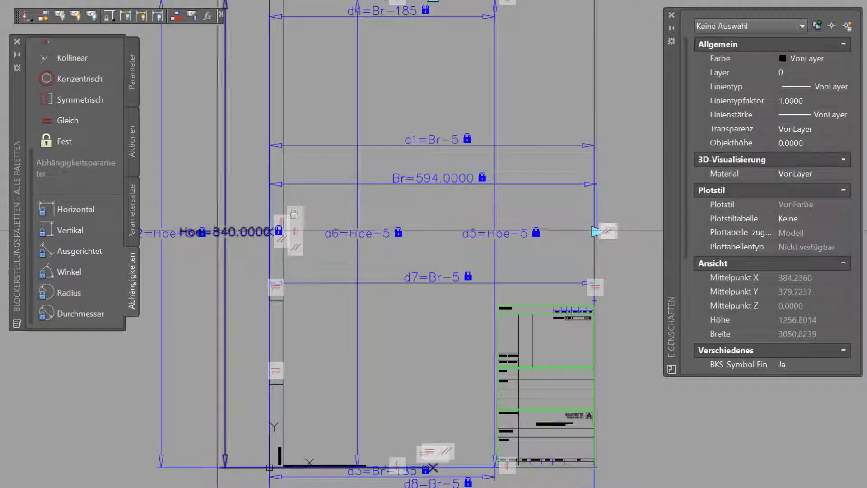
left_click(225, 232)
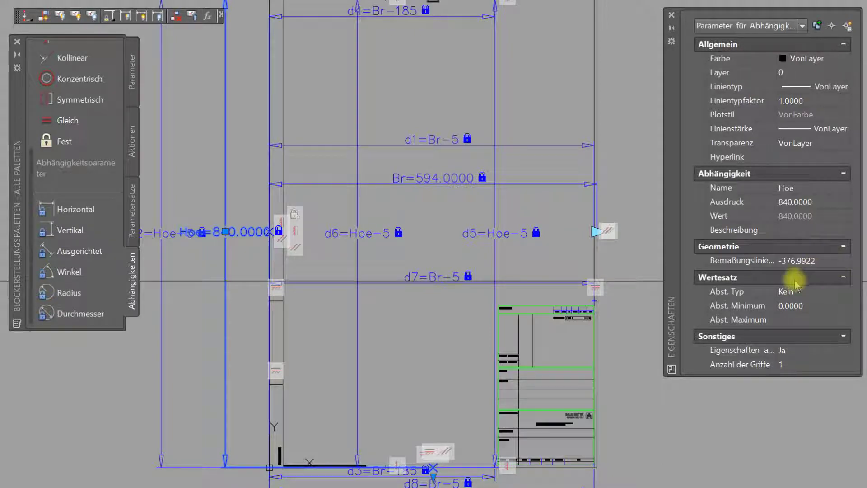
Give the Hoe height parameter a value list including 297, 420, 594 and 841.
left_click(803, 293)
left_click(843, 291)
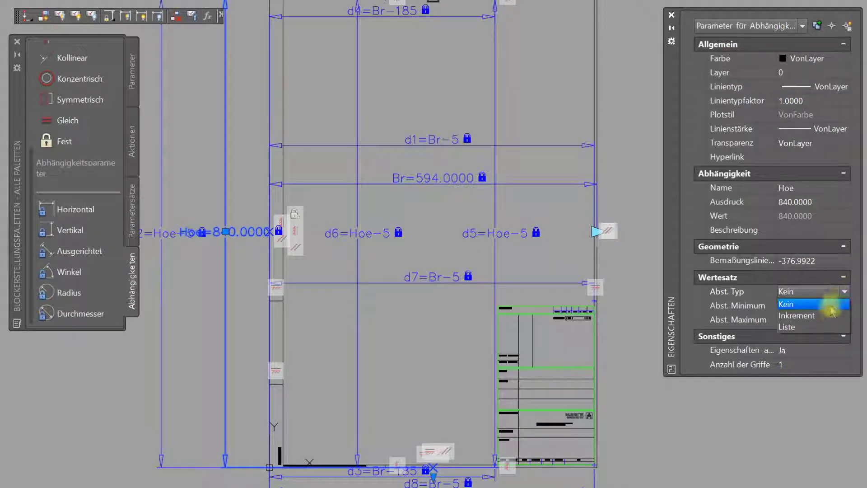
left_click(814, 329)
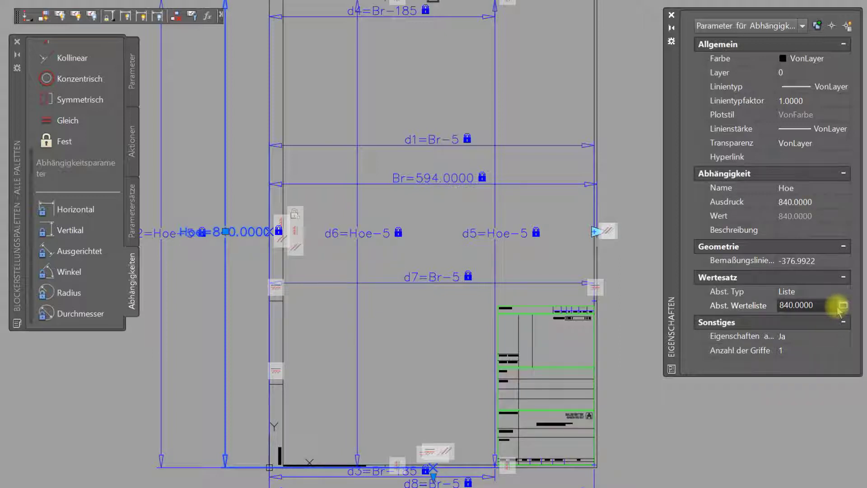
left_click(844, 306)
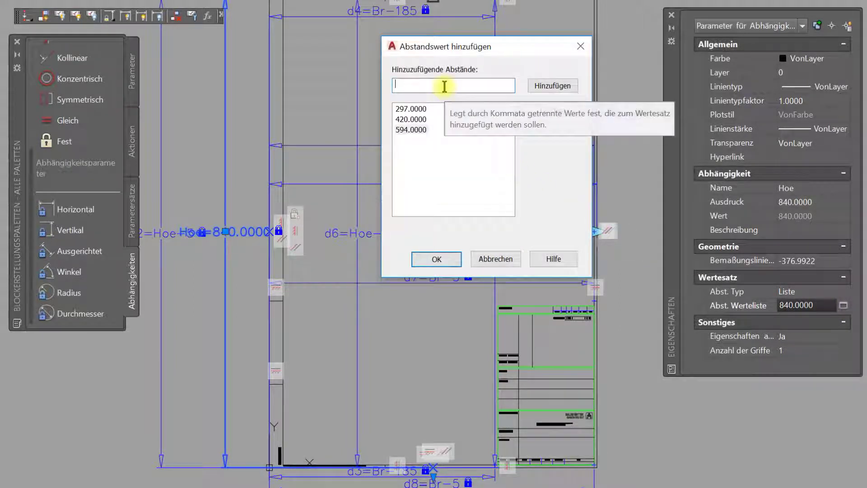
type("841")
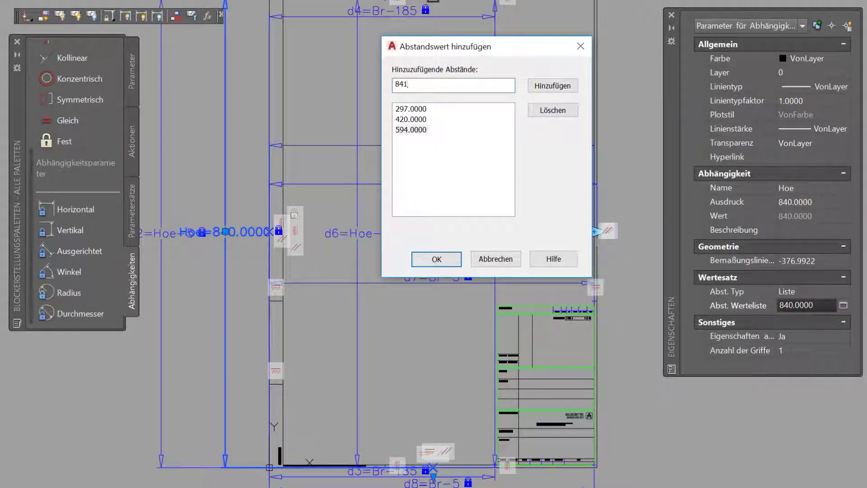
left_click(560, 94)
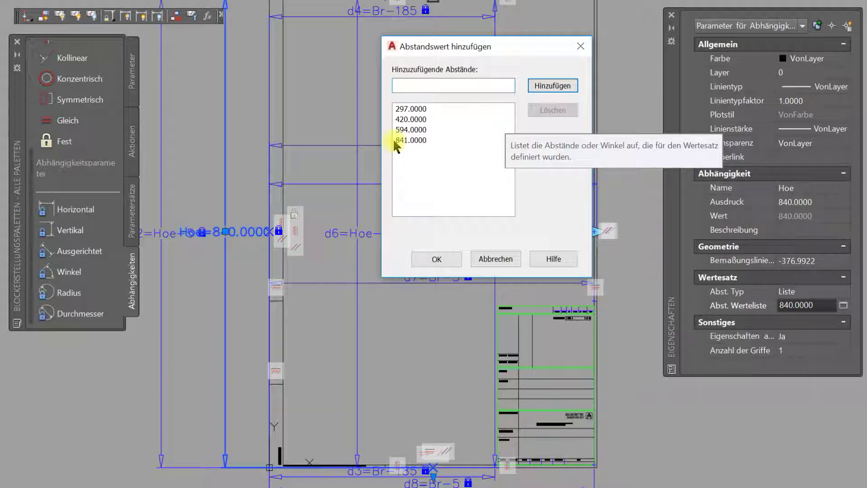
left_click(436, 260)
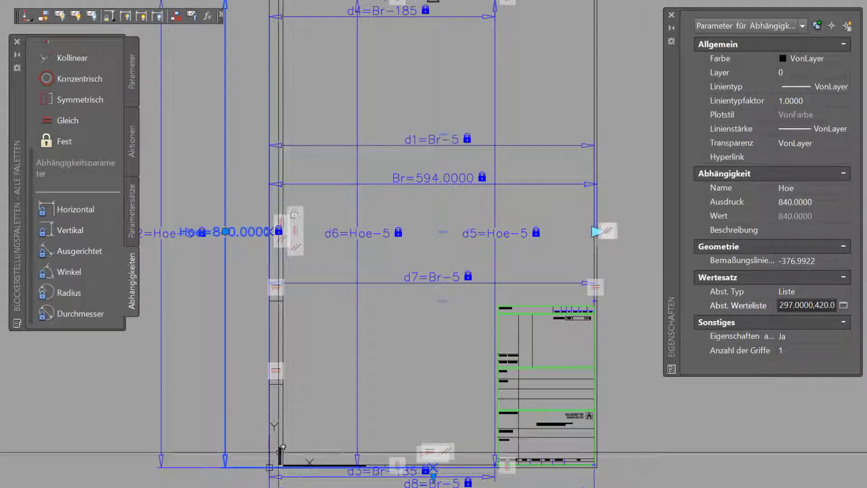
scroll(270, 474, "up", 5)
scroll(270, 474, "up", 2)
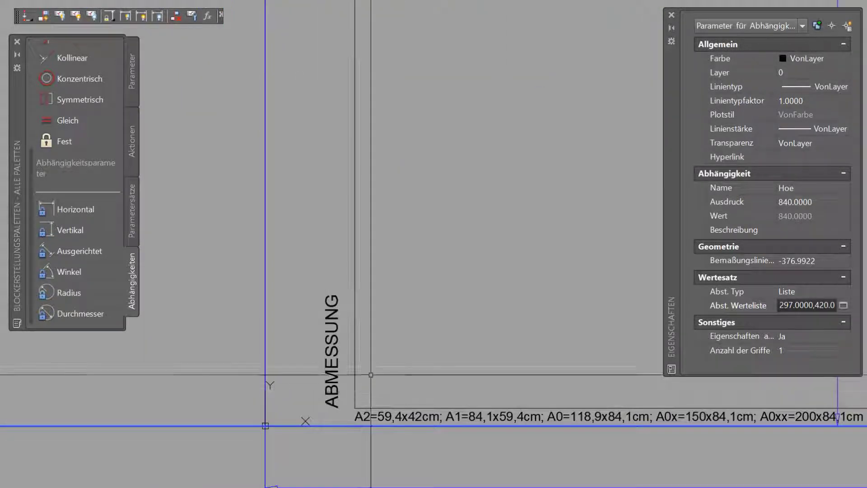
Replace ABMESSUNG's first ## with a Br field, decimal, factor 0.1, trailing zeros suppressed.
double_click(335, 359)
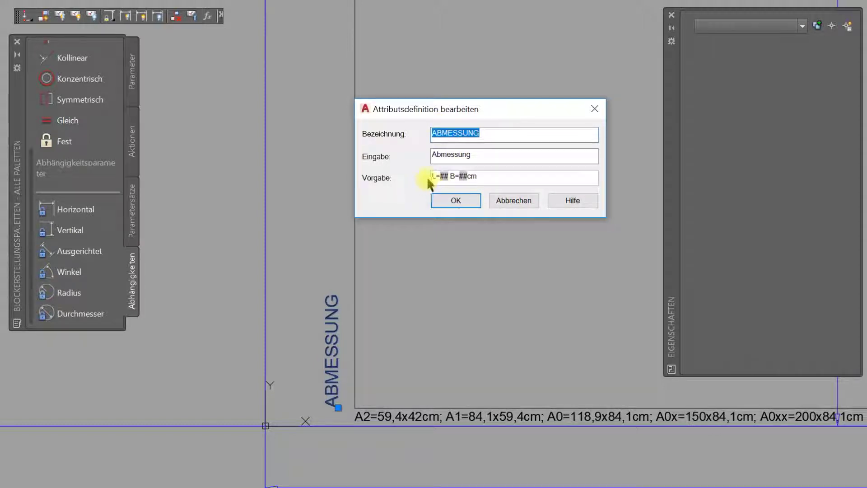
double_click(444, 175)
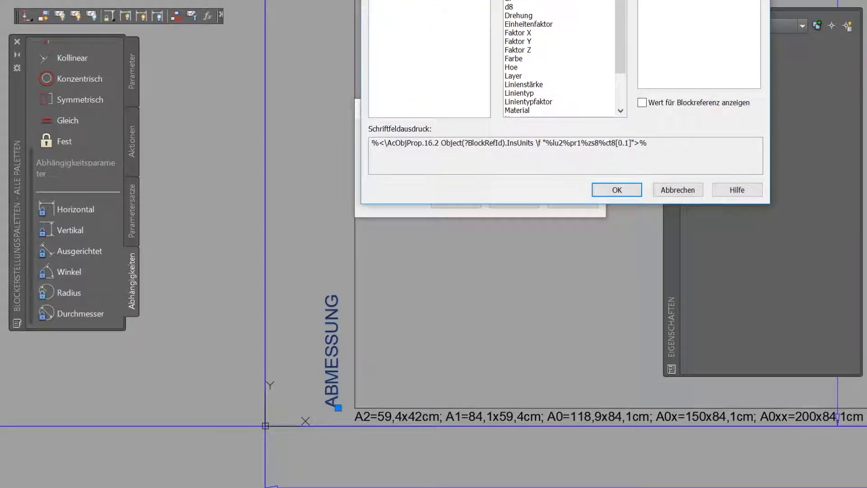
left_click_drag(457, 1, 412, 35)
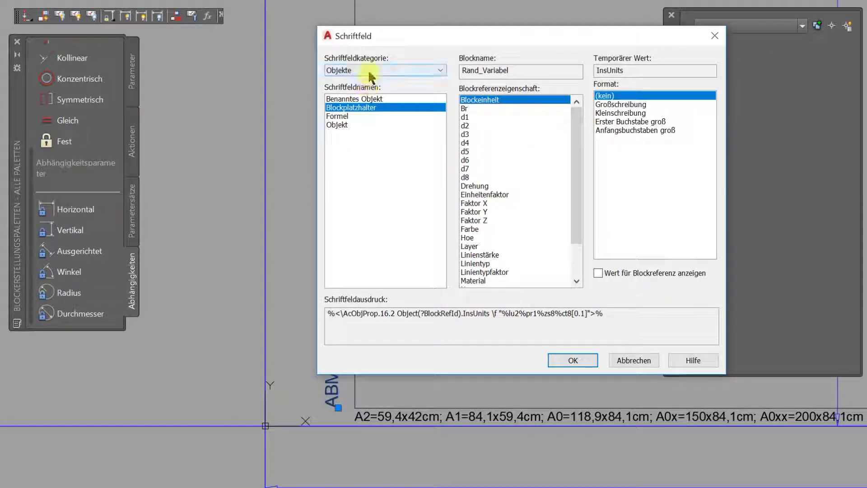
left_click(467, 109)
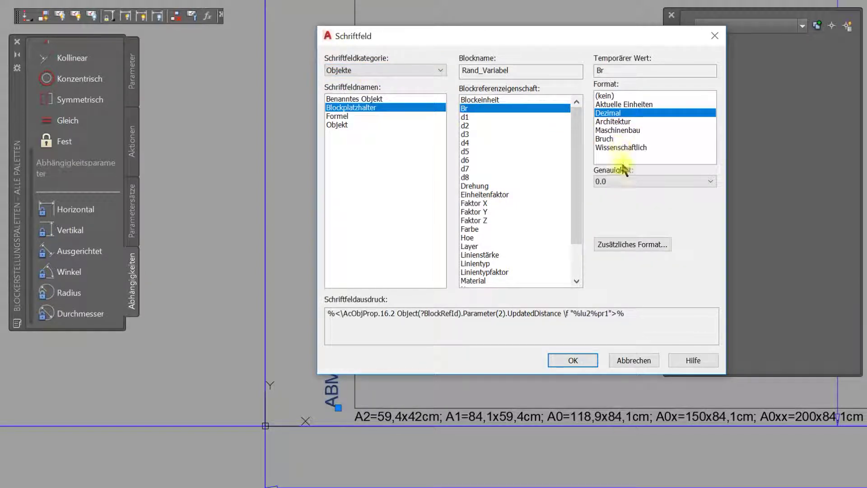
left_click(622, 181)
left_click(603, 214)
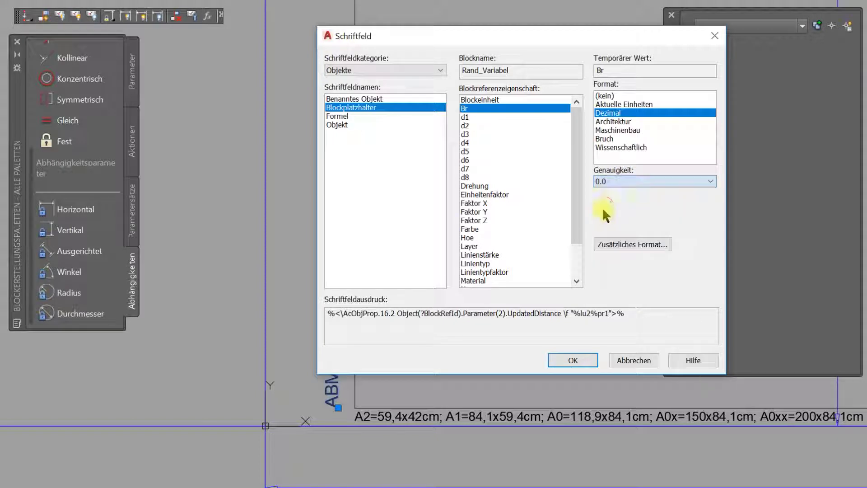
left_click(630, 245)
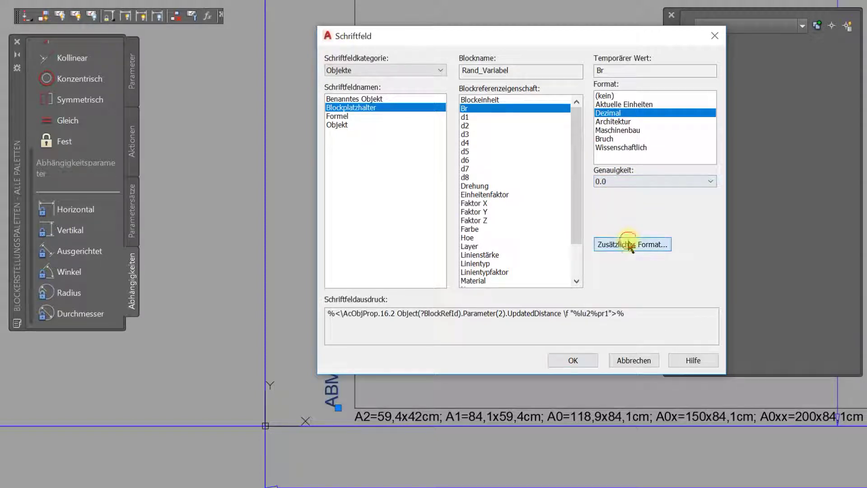
left_click(413, 108)
type(".1")
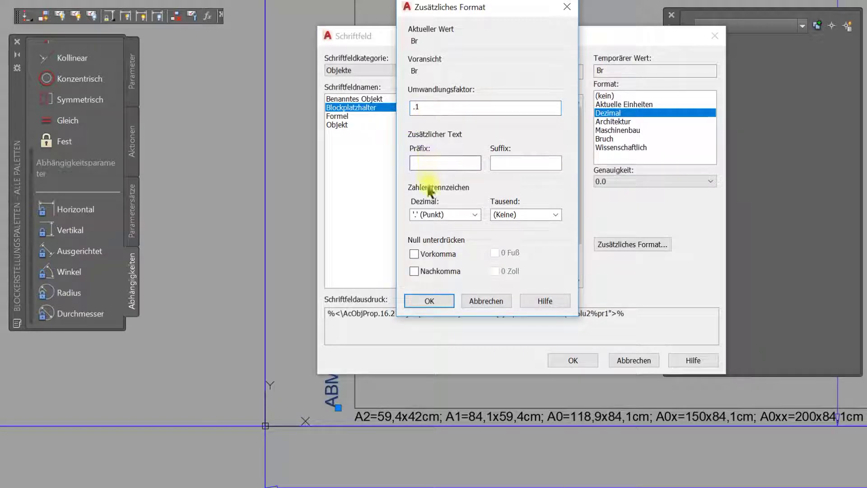
left_click(418, 300)
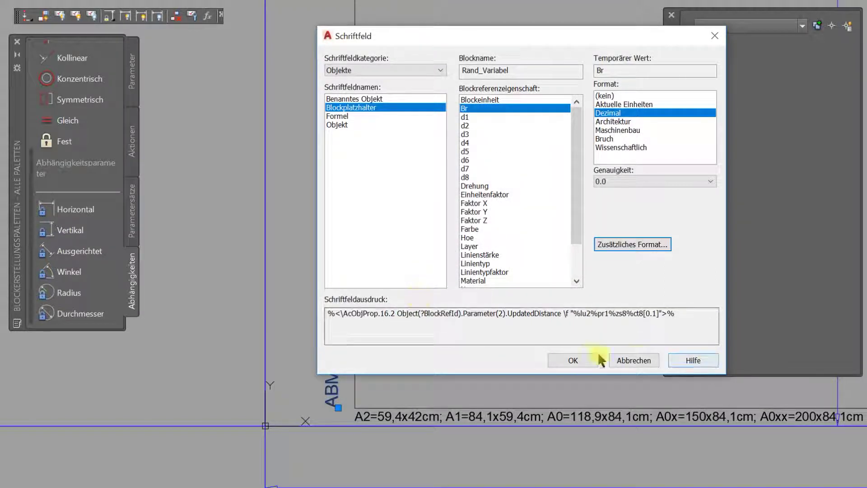
left_click(590, 360)
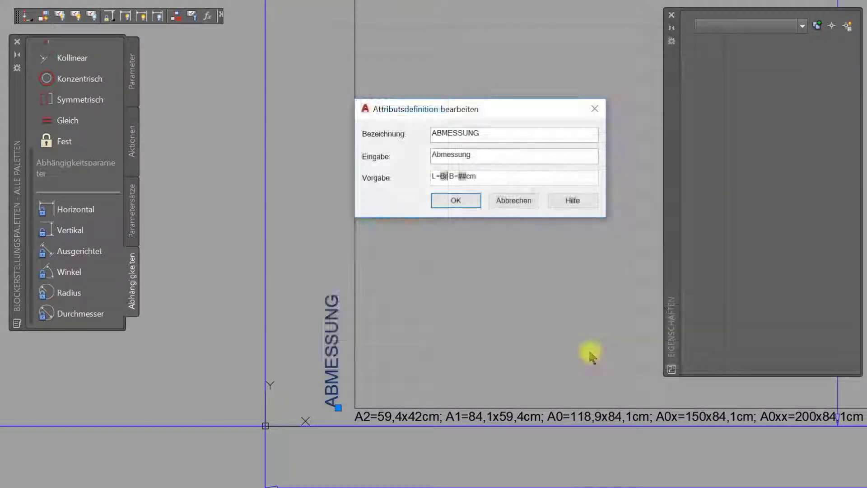
Replace the second ## with a Hoe field, factor 0.1, trailing zeros suppressed, and save the attribute.
double_click(463, 177)
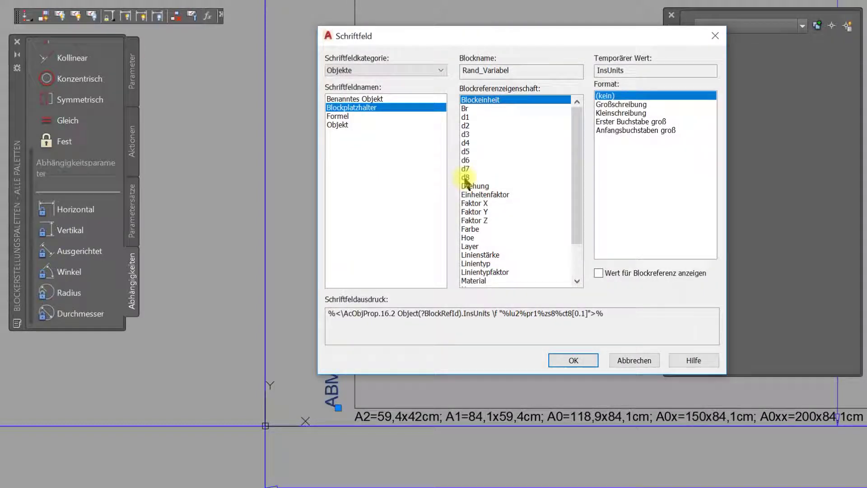
left_click(473, 238)
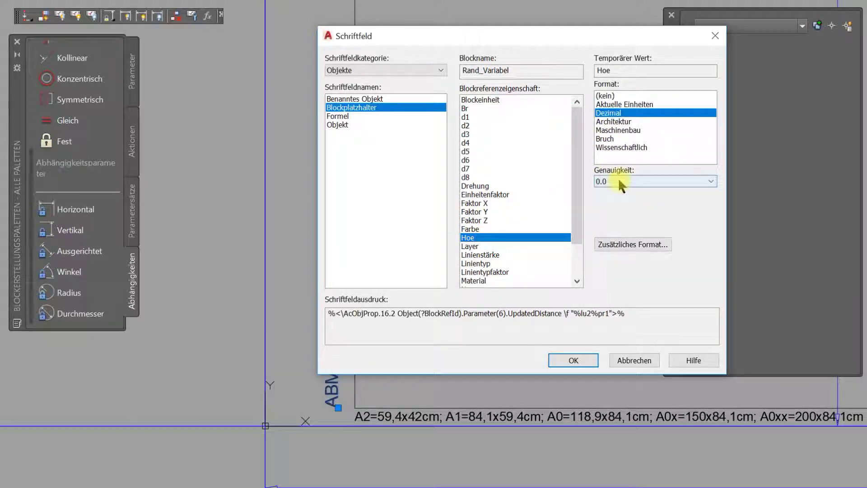
left_click(617, 246)
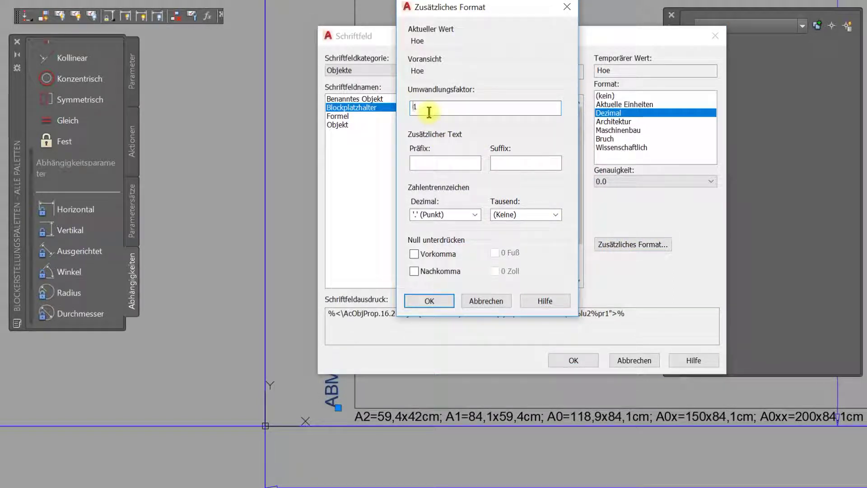
type(".")
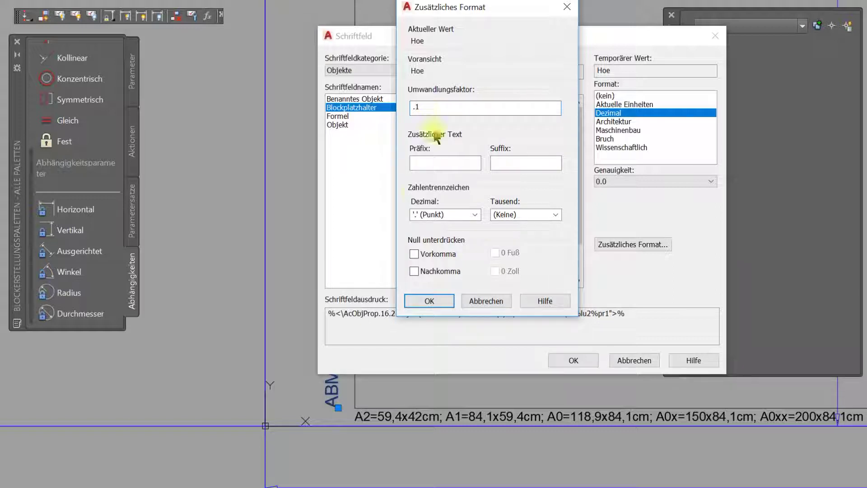
left_click(415, 271)
left_click(421, 299)
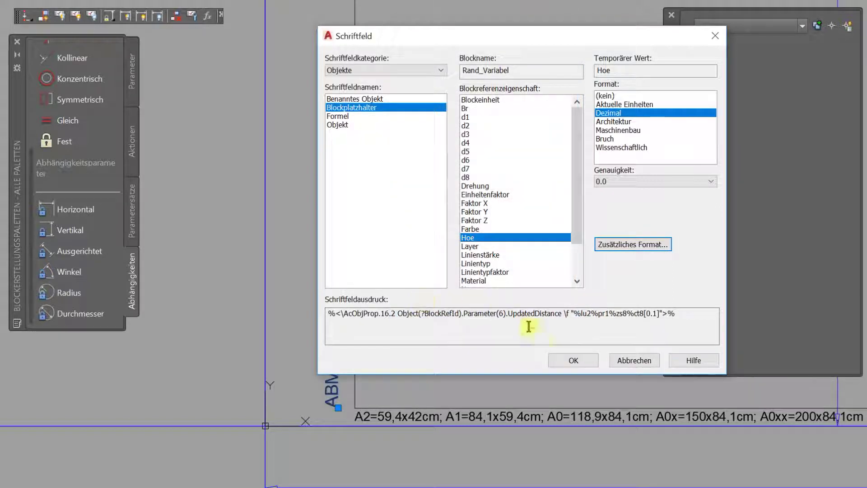
left_click(573, 361)
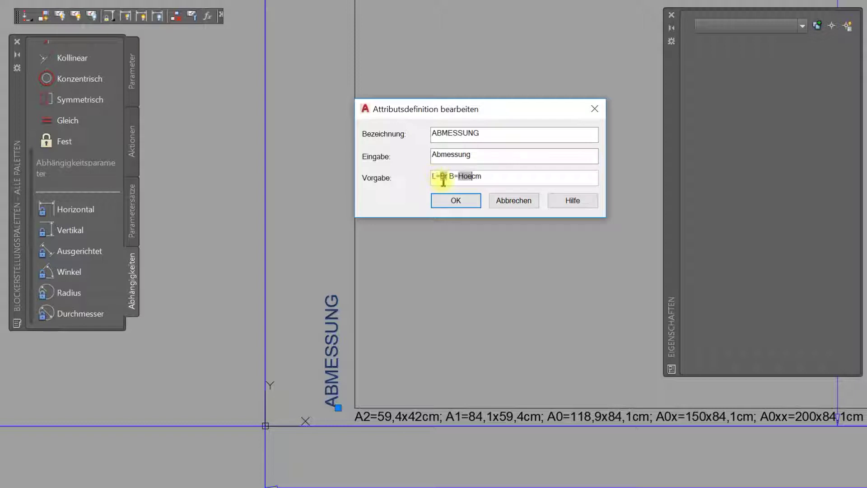
left_click(465, 208)
key("Escape")
Save and exit the Block Editor, then insert a Rand_Variabel frame reading L=59.4 B=84cm.
left_click(117, 18)
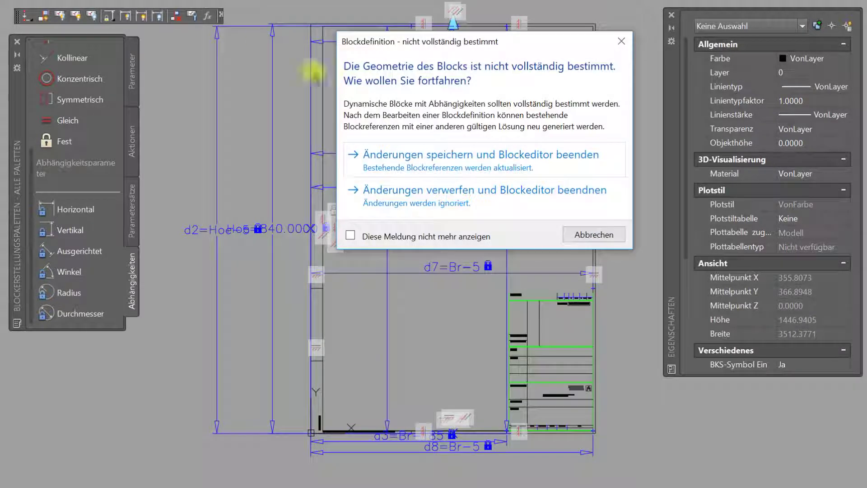
left_click(378, 154)
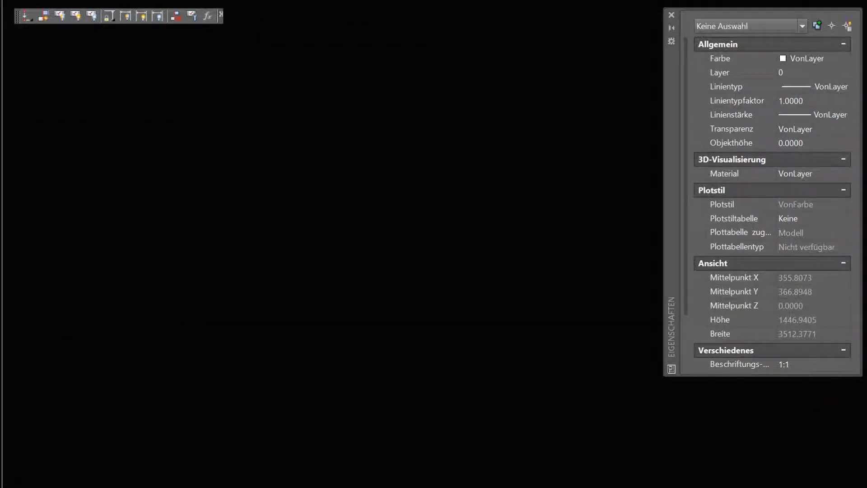
left_click(289, 21)
left_click(435, 259)
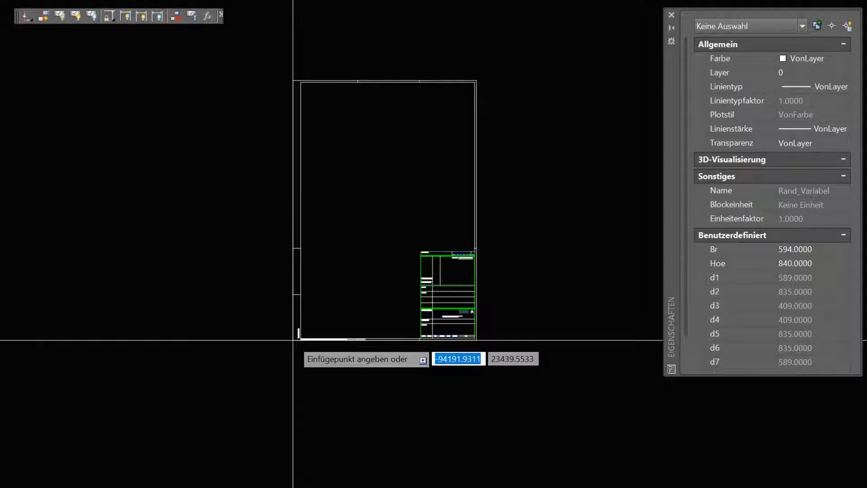
left_click(293, 340)
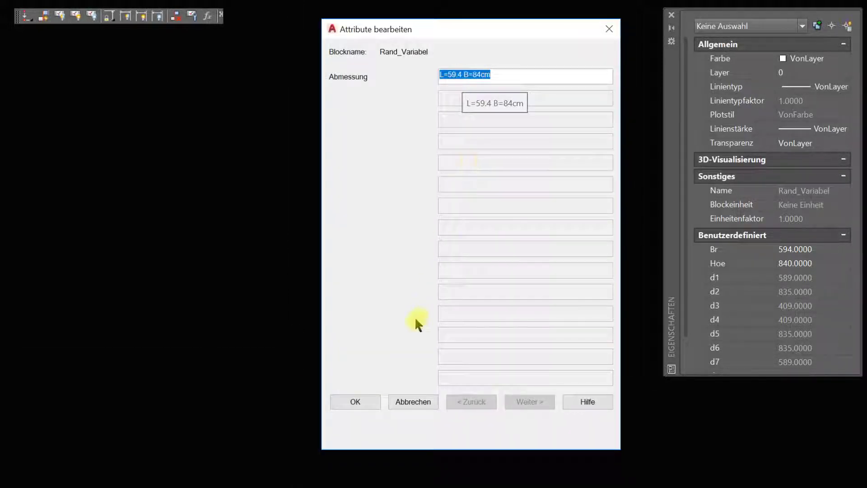
left_click(358, 401)
left_click(366, 400)
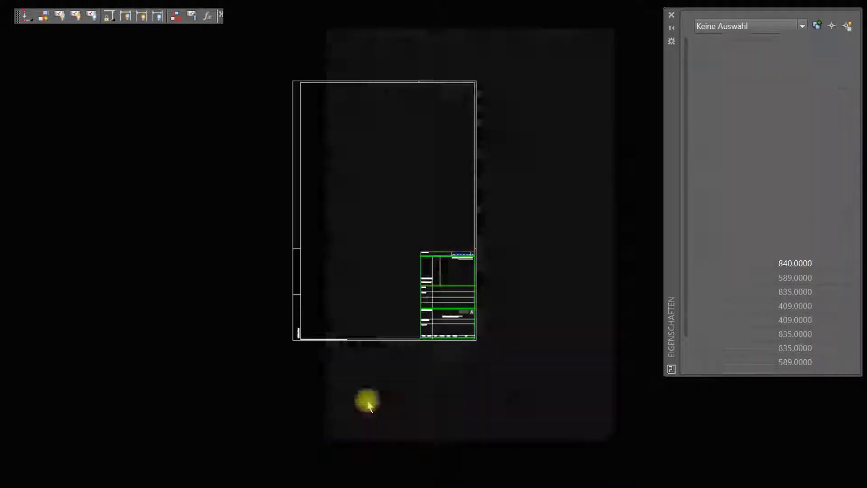
Stretch the inserted Rand_Variabel frame wider to 1500 using its width grip.
scroll(289, 342, "up", 5)
scroll(293, 334, "up", 3)
scroll(293, 334, "up", 4)
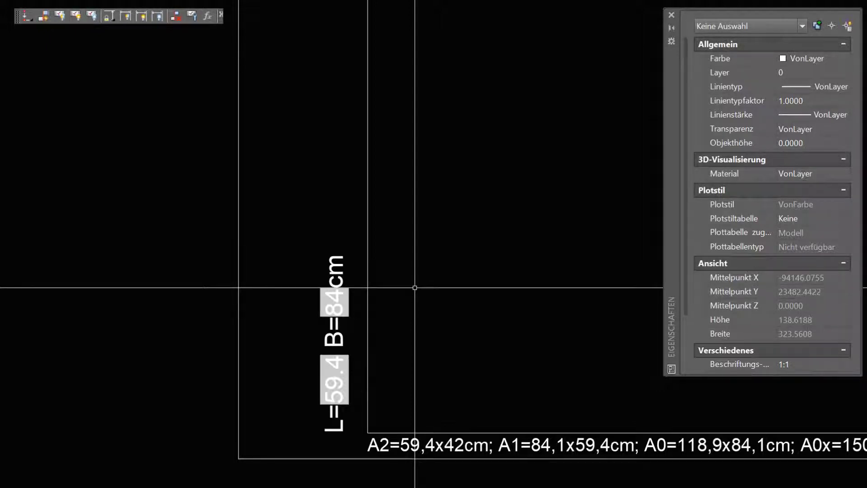
scroll(414, 287, "down", 8)
left_click(221, 307)
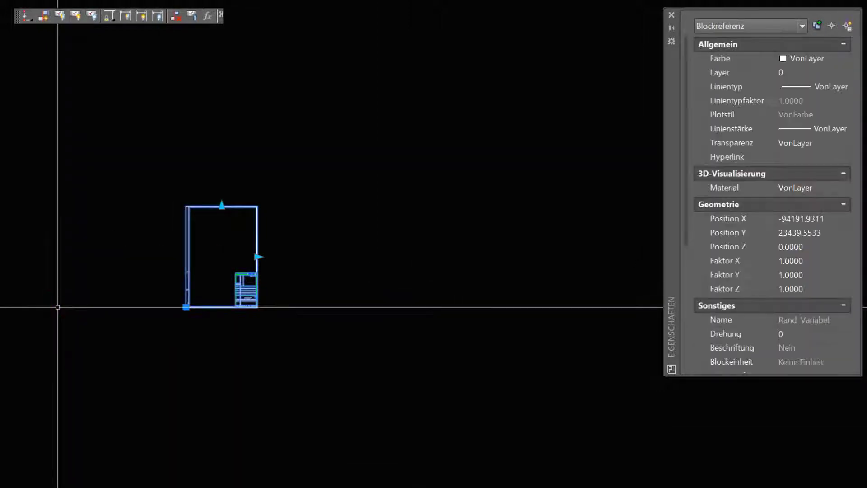
left_click(257, 257)
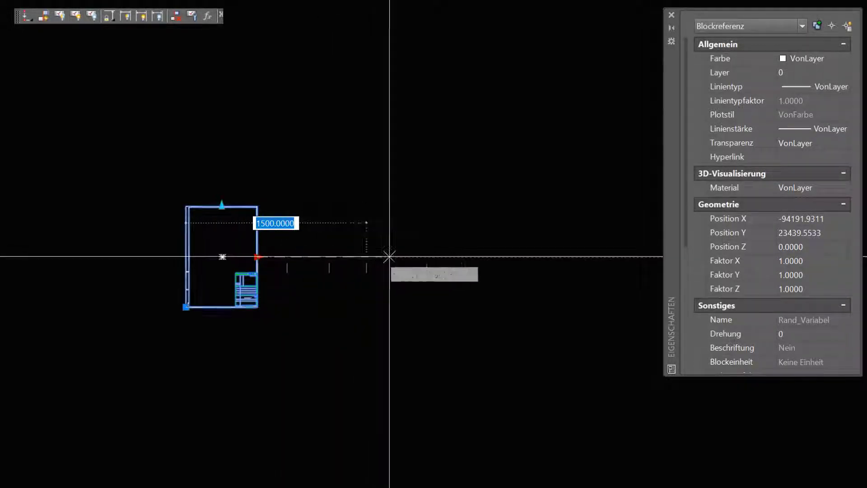
key("Return")
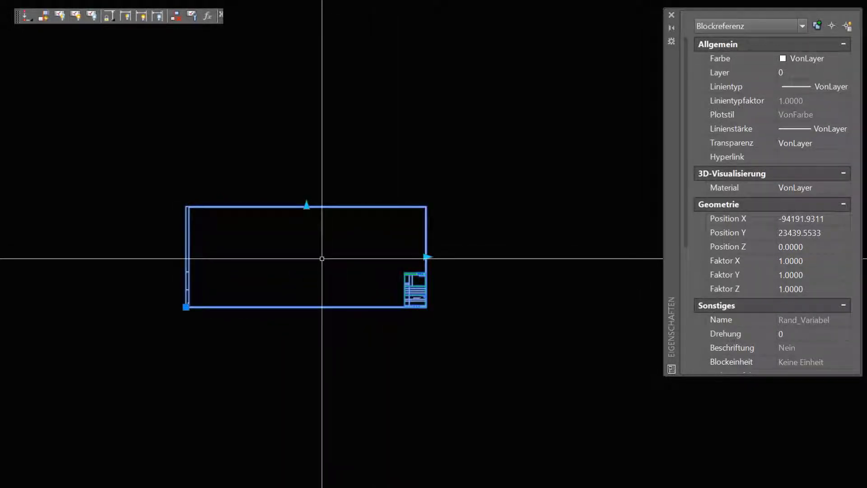
Drag the frame's top edge down to a much smaller height.
left_click(307, 206)
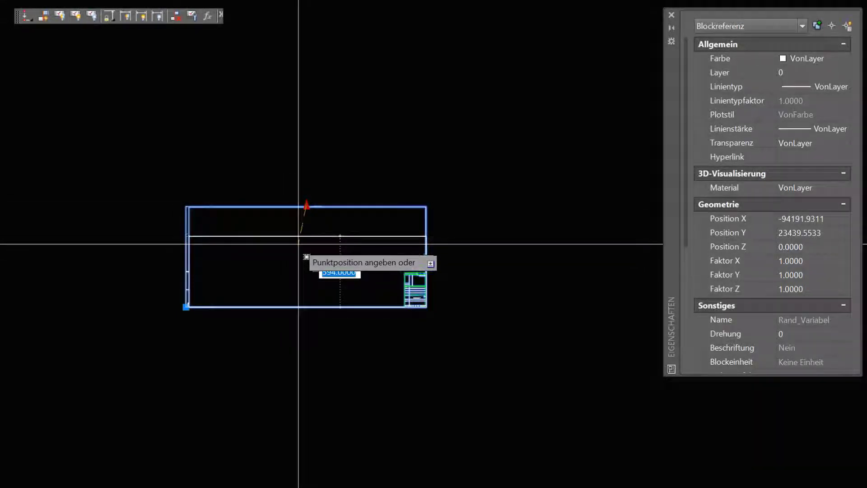
left_click(298, 267)
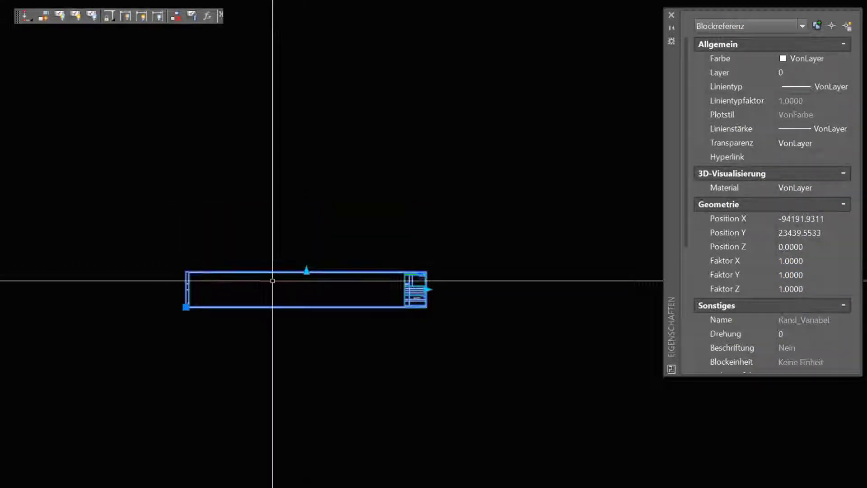
scroll(185, 309, "up", 5)
scroll(216, 253, "up", 3)
scroll(294, 128, "up", 4)
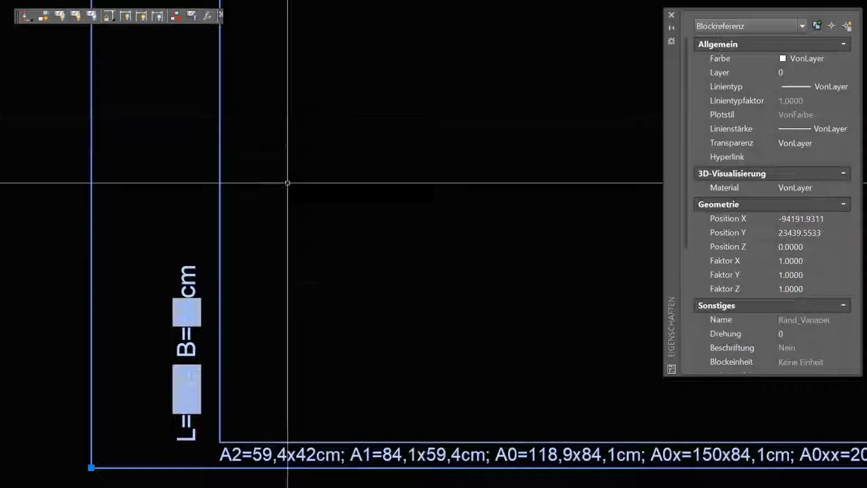